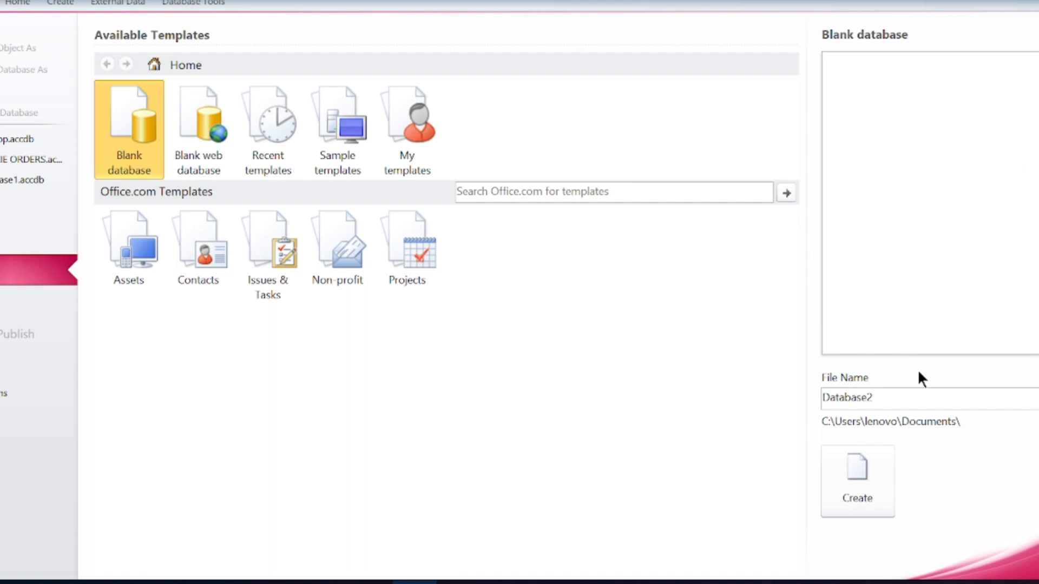
- Create a blank database with the file name "toy shop"
{"action": "double_click", "coordinate": [880, 394]}
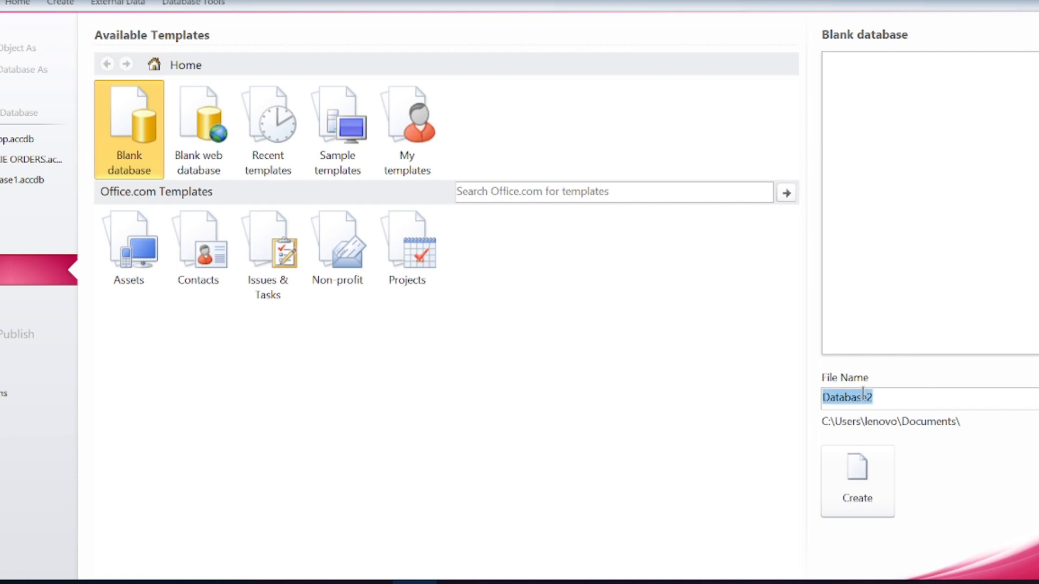
{"action": "left_click", "coordinate": [909, 391]}
{"action": "left_click_drag", "start_coordinate": [910, 392], "coordinate": [806, 398]}
{"action": "key", "text": "BackSpace"}
{"action": "type", "text": "toy sho"}
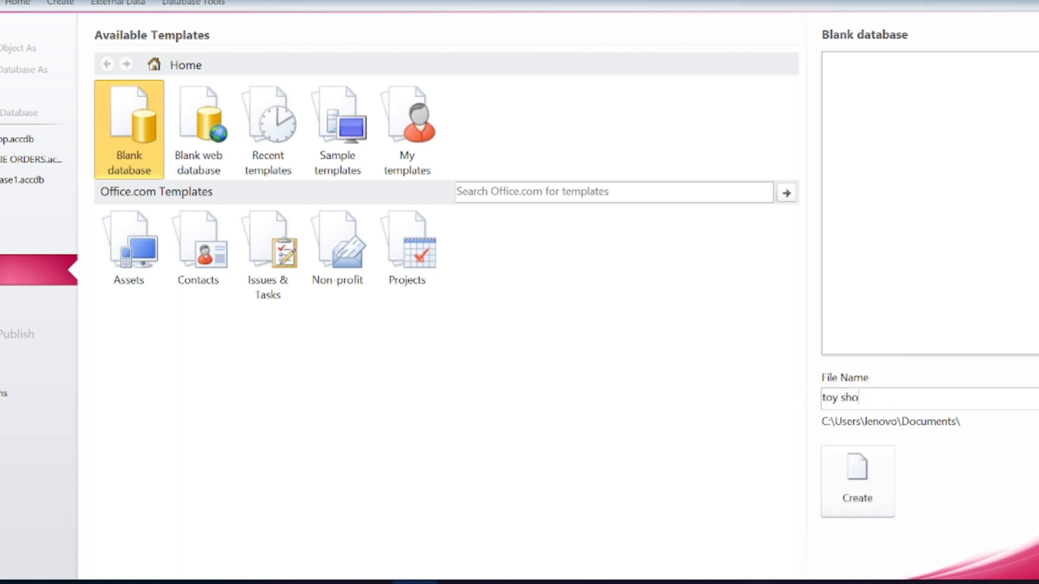
{"action": "type", "text": "p"}
{"action": "left_click", "coordinate": [852, 478]}
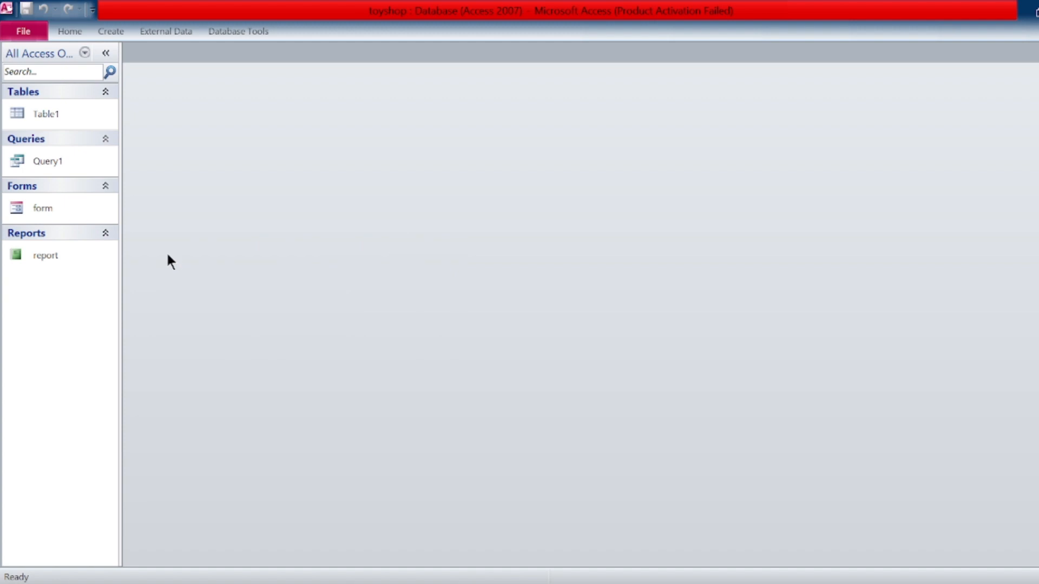
- Open Table1 in Datasheet View and go to the ID cell of the first record
{"action": "left_click", "coordinate": [68, 31]}
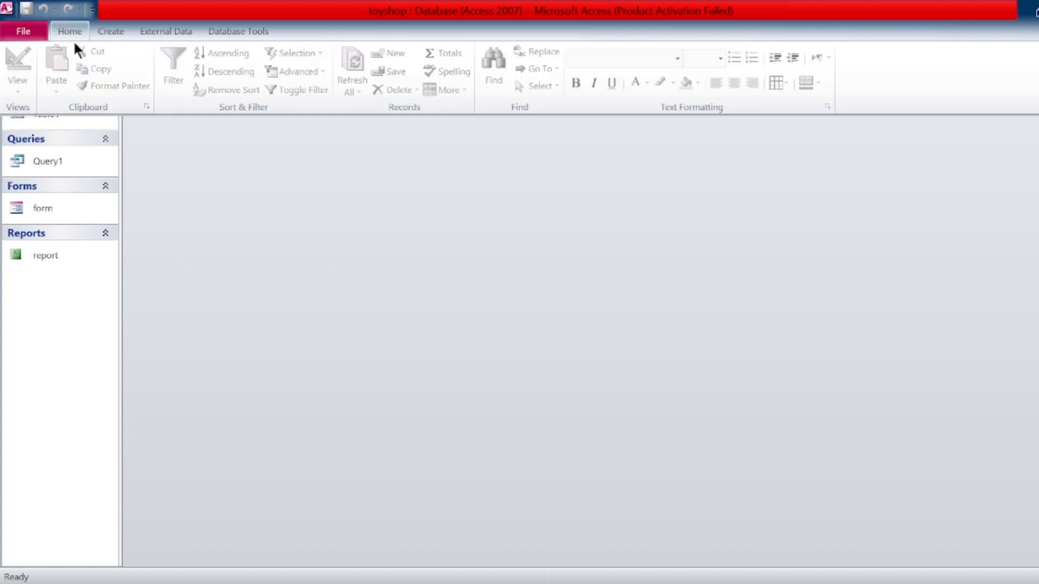
{"action": "left_click", "coordinate": [278, 245]}
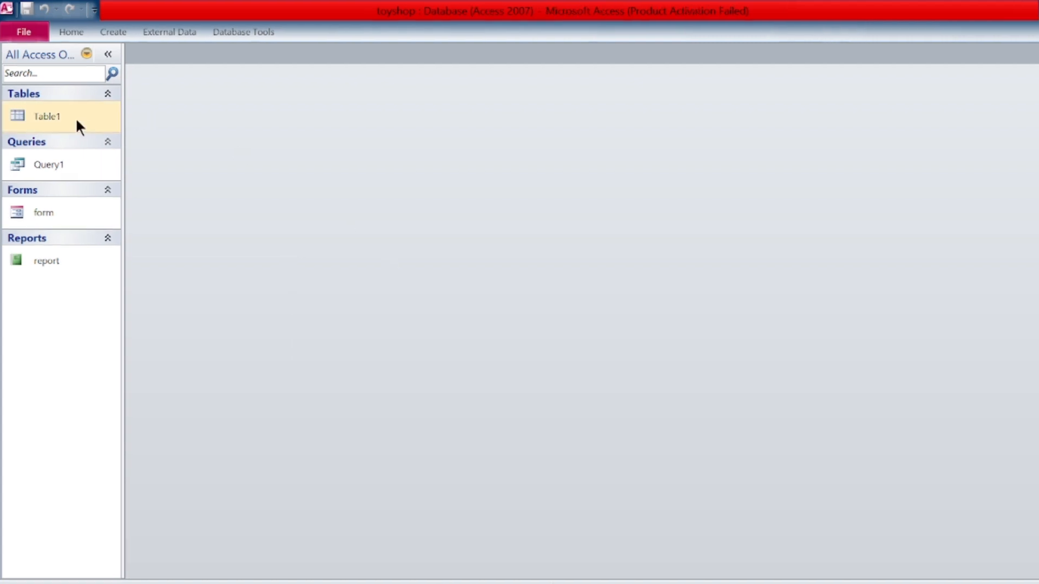
{"action": "left_click", "coordinate": [73, 118]}
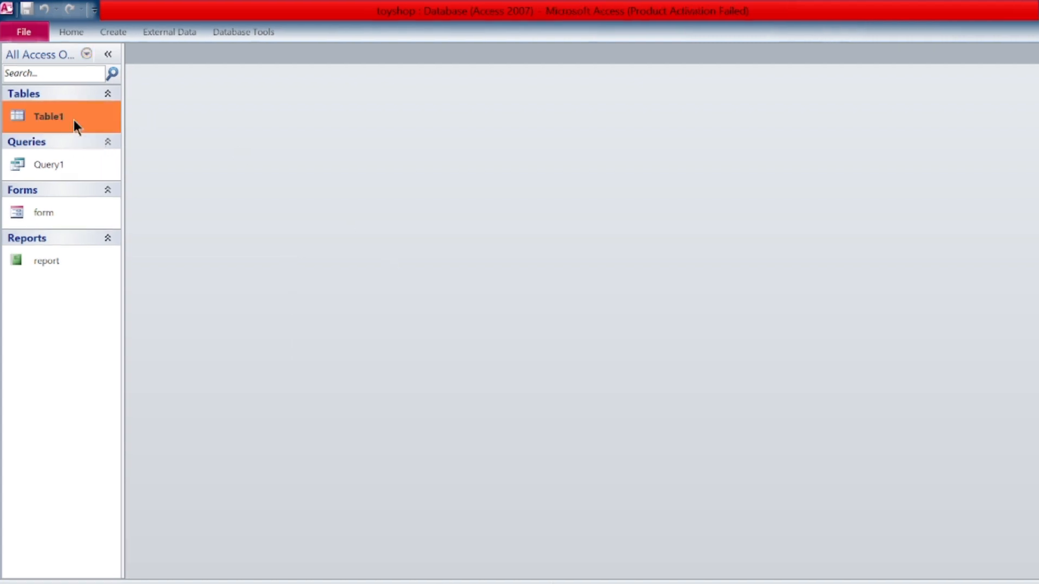
{"action": "double_click", "coordinate": [74, 119]}
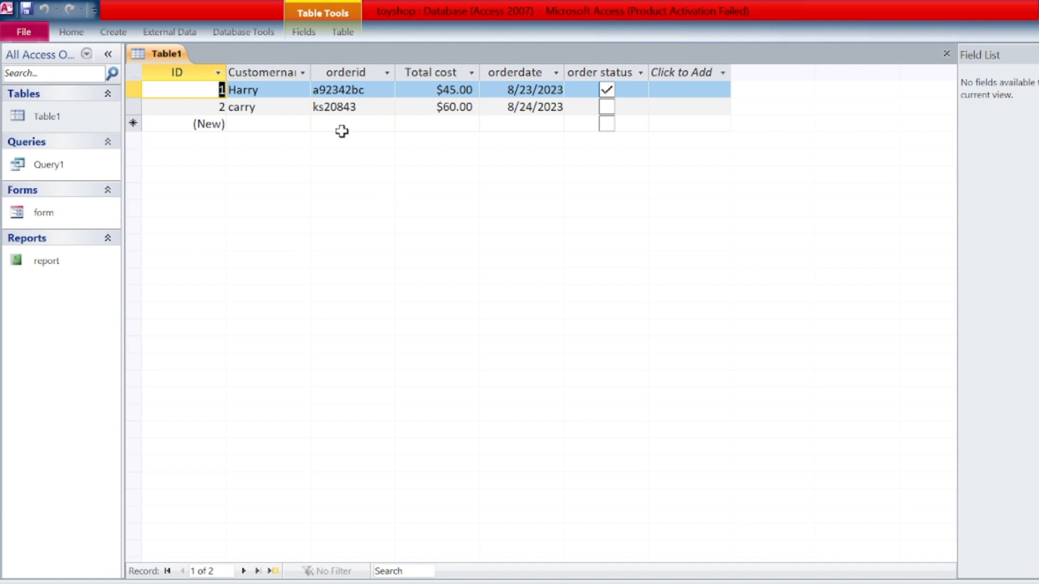
{"action": "left_click", "coordinate": [679, 123]}
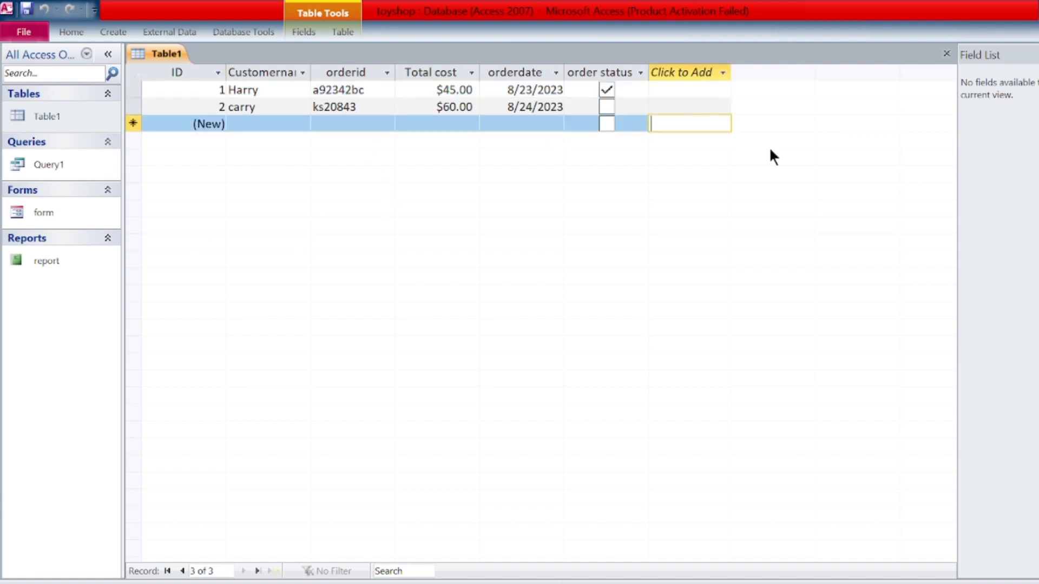
{"action": "left_click", "coordinate": [192, 90]}
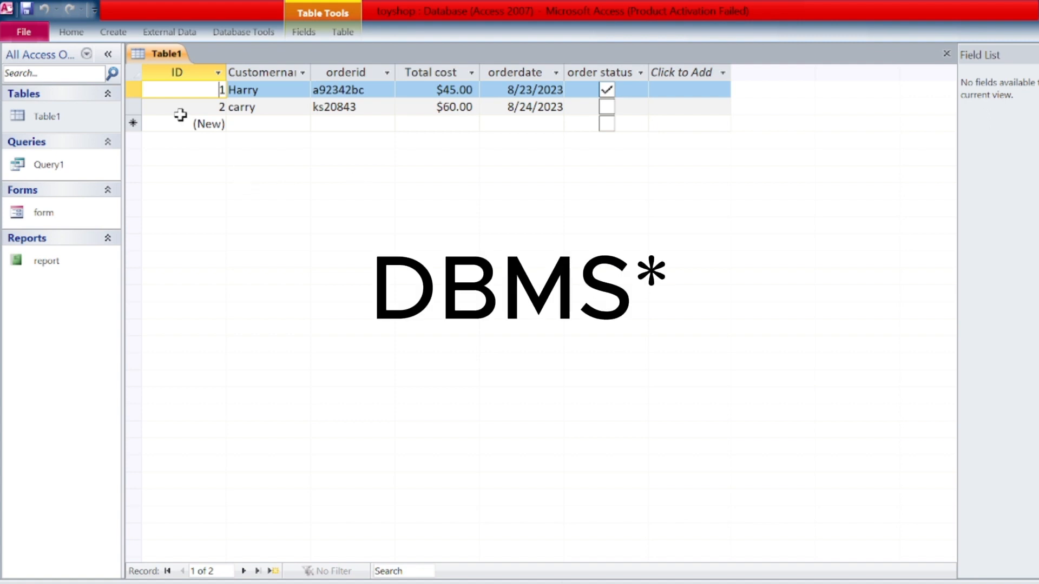
- Rename the Customername field of Table1 to Customerid
{"action": "left_click", "coordinate": [248, 90]}
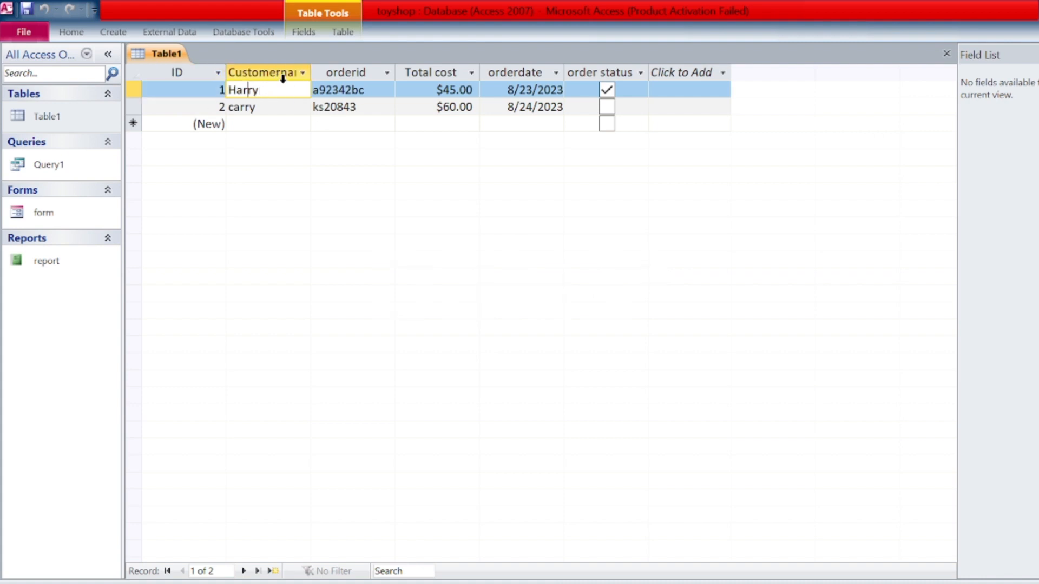
{"action": "double_click", "coordinate": [280, 72]}
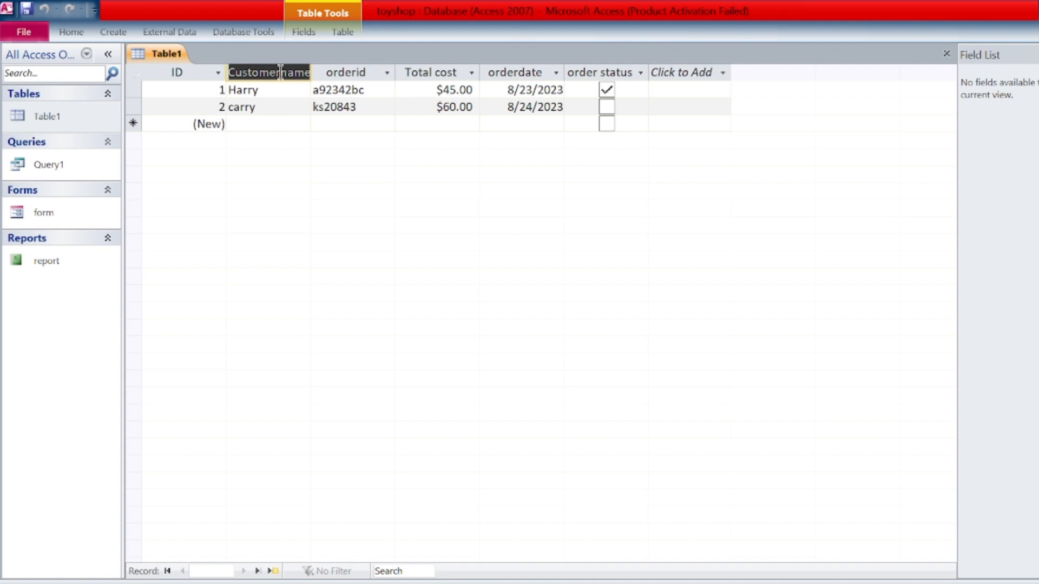
{"action": "type", "text": "Customerid"}
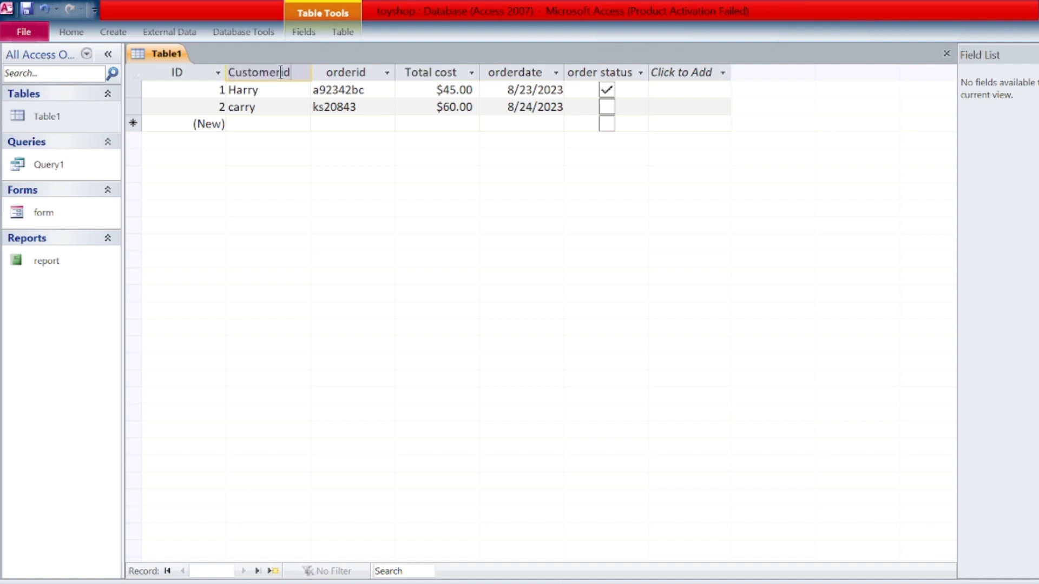
{"action": "key", "text": "Return"}
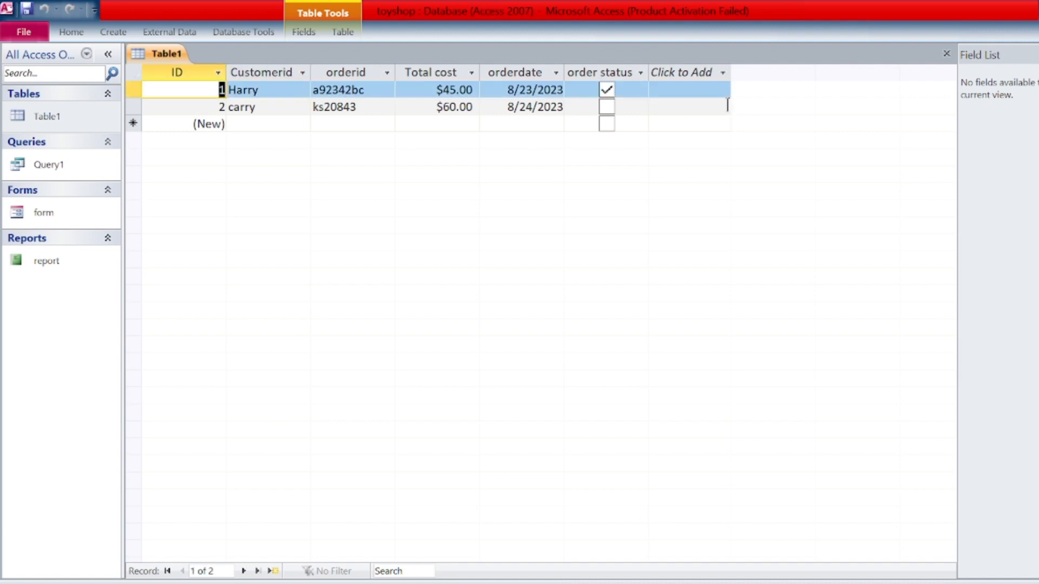
{"action": "left_click", "coordinate": [722, 75]}
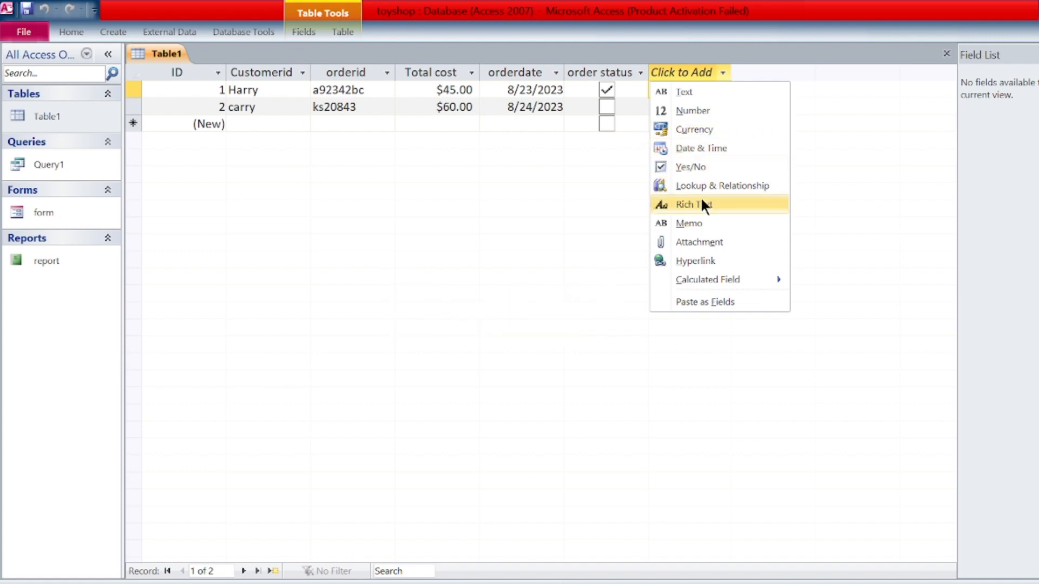
{"action": "left_click", "coordinate": [561, 250]}
{"action": "left_click", "coordinate": [190, 89]}
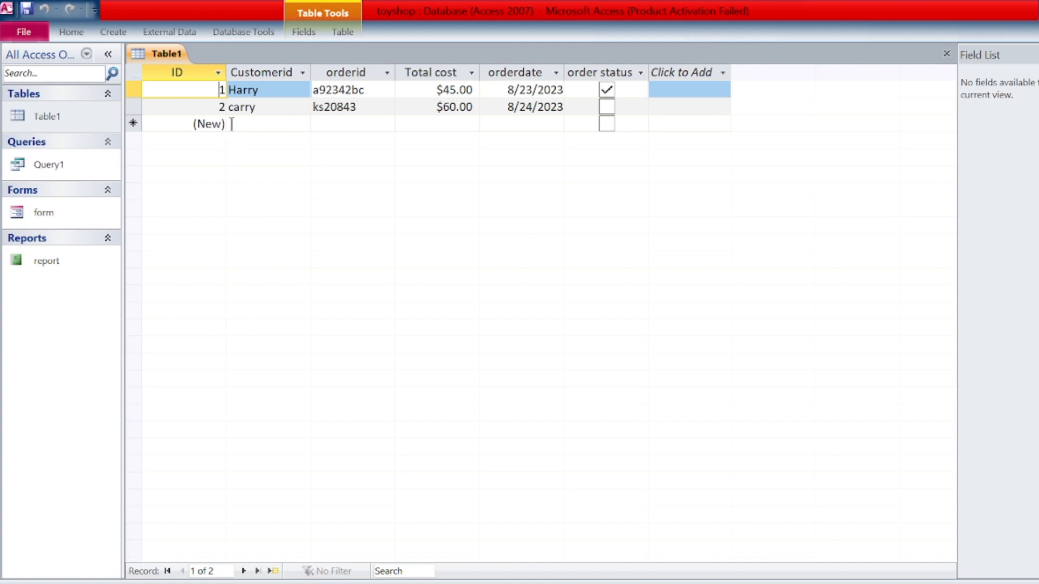
{"action": "key", "text": "Tab"}
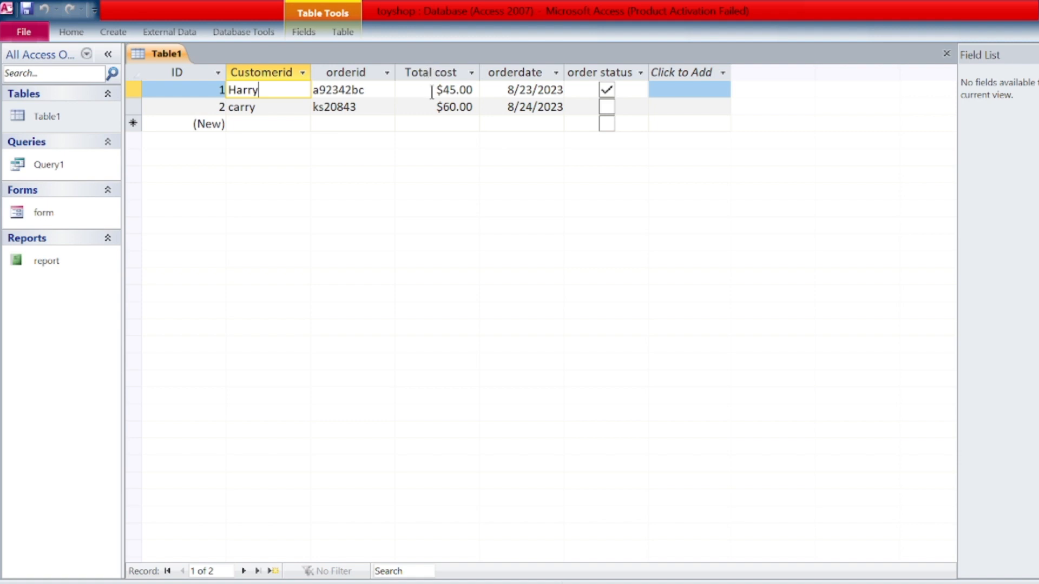
{"action": "double_click", "coordinate": [470, 88]}
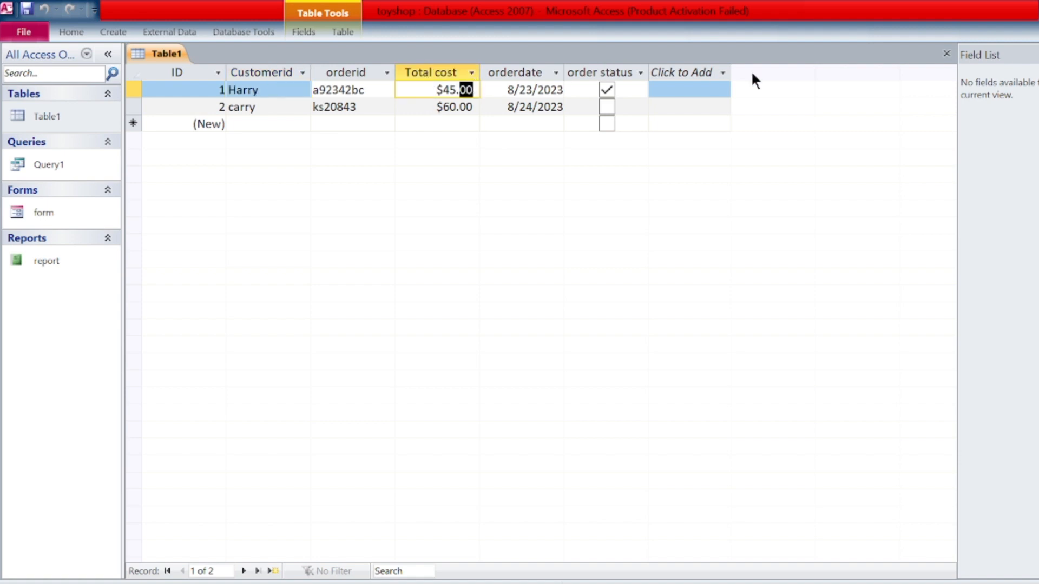
- Add a calculated Number field to Table1 with the expression [Total cost] / [ID], keeping its default name
{"action": "left_click", "coordinate": [728, 71]}
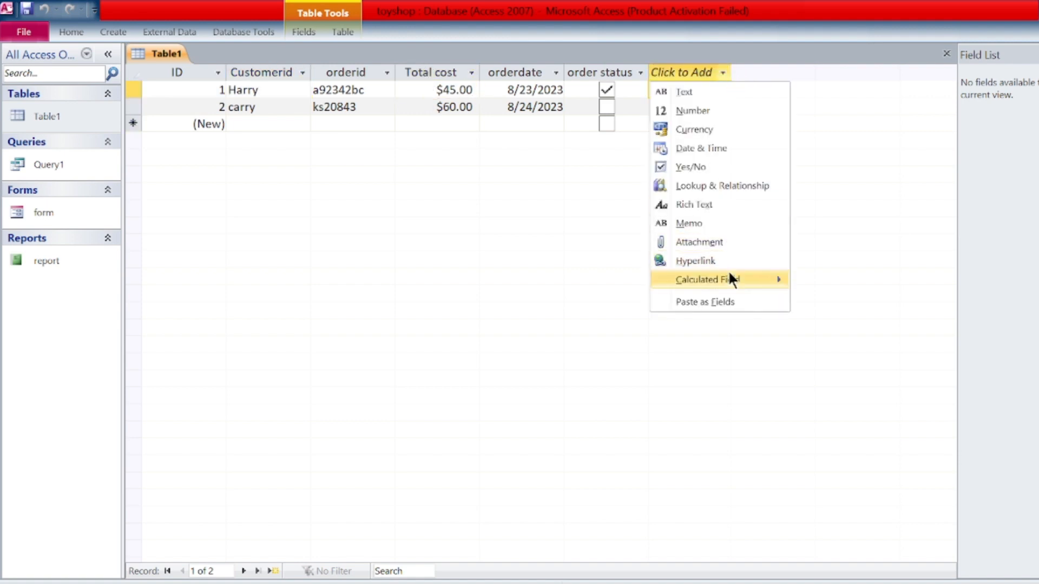
{"action": "mouse_move", "coordinate": [729, 274]}
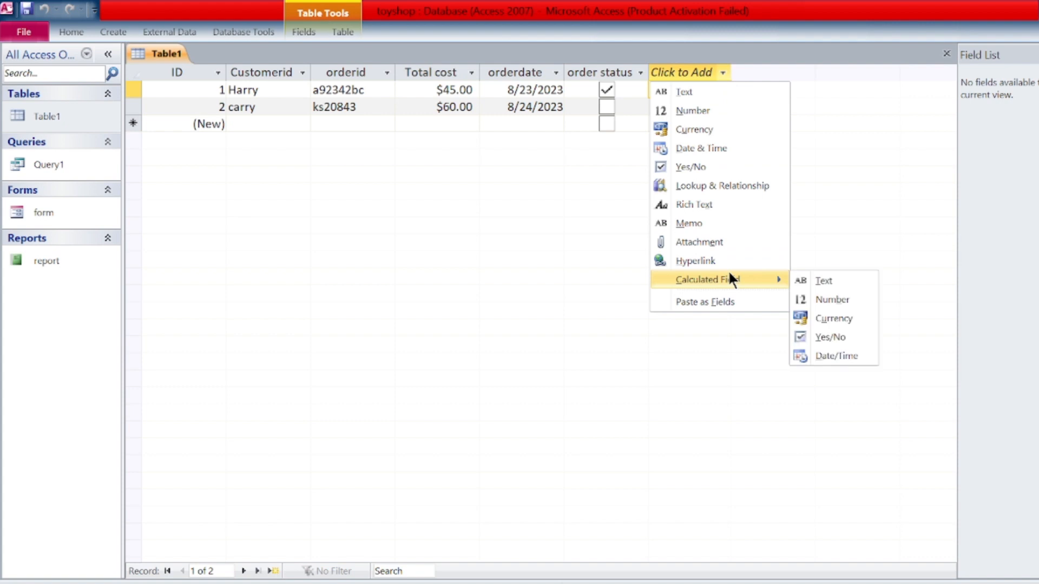
{"action": "left_click", "coordinate": [822, 300]}
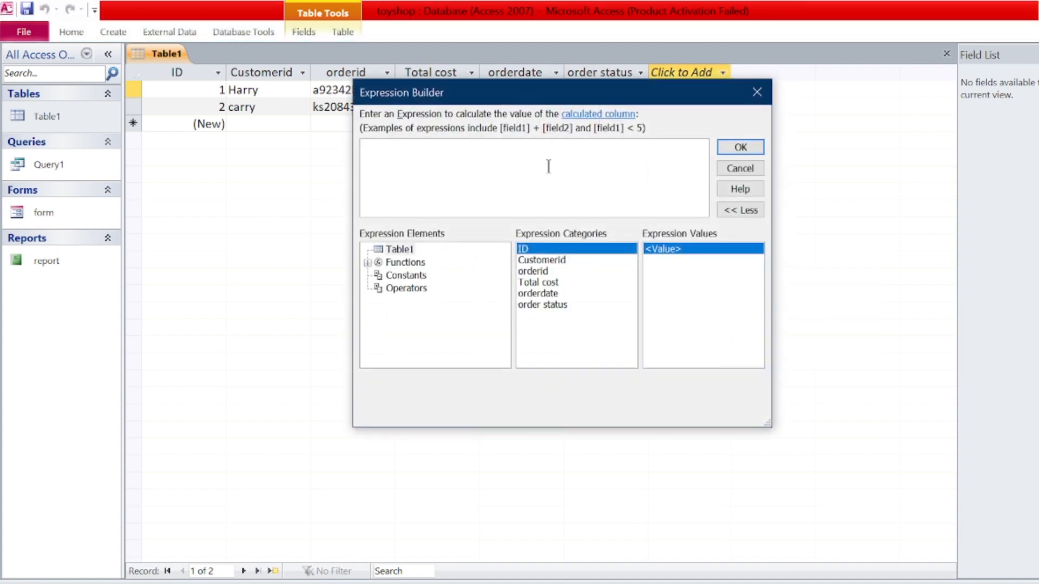
{"action": "left_click", "coordinate": [545, 260]}
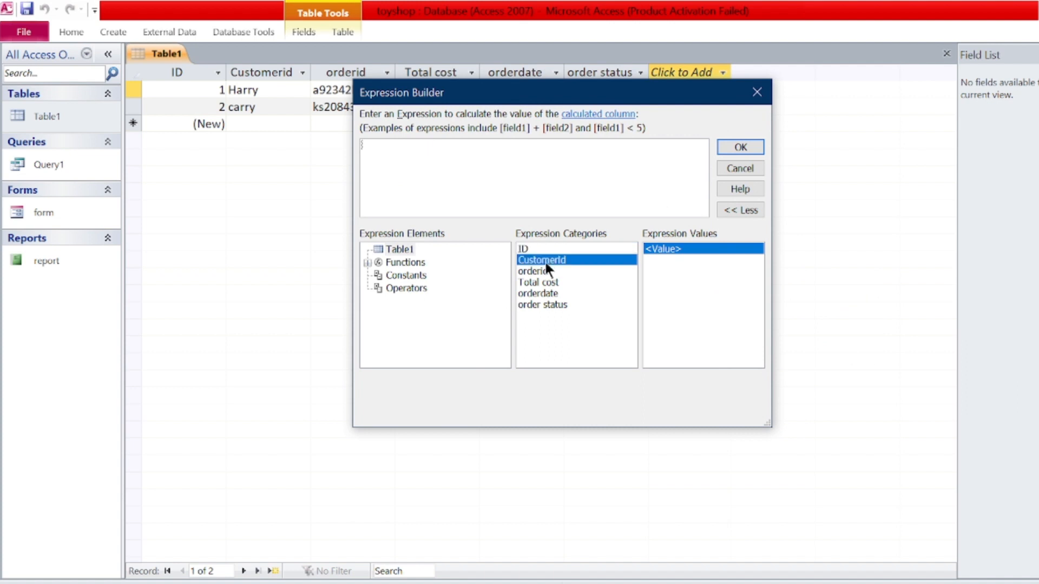
{"action": "double_click", "coordinate": [546, 282]}
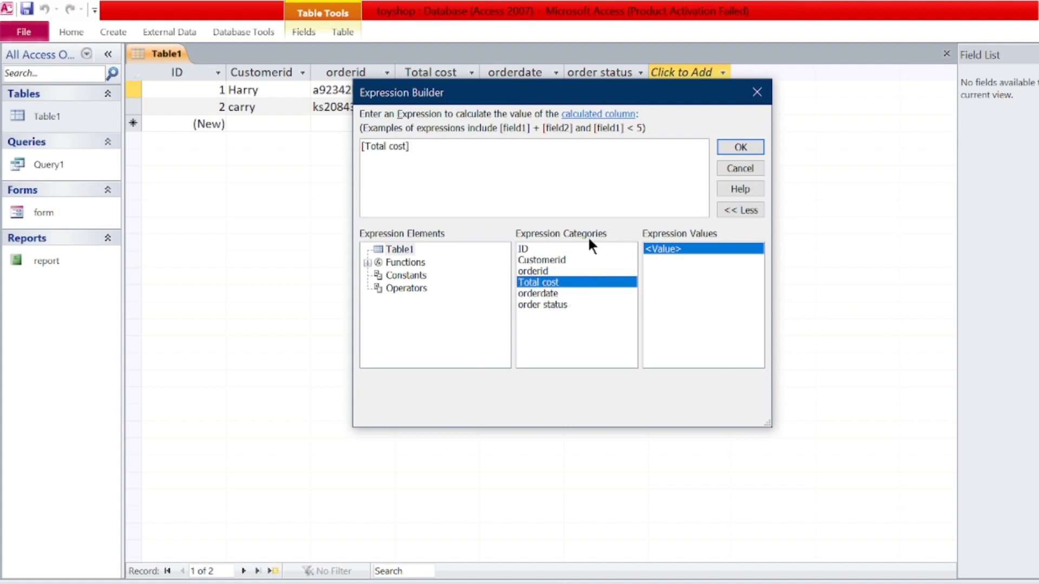
{"action": "type", "text": "/"}
{"action": "key", "text": "BackSpace"}
{"action": "left_click", "coordinate": [541, 249]}
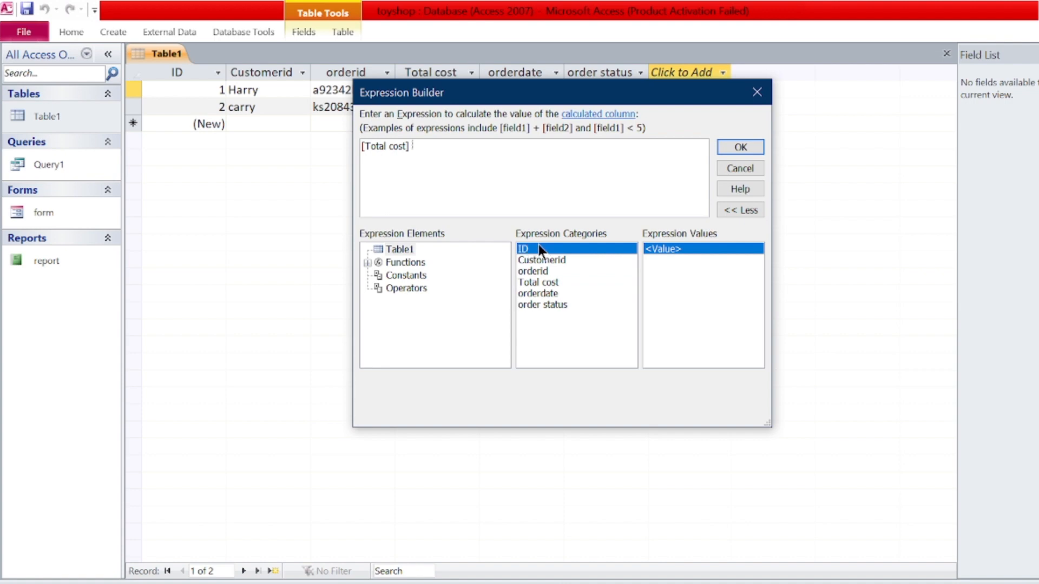
{"action": "type", "text": "/"}
{"action": "double_click", "coordinate": [530, 248]}
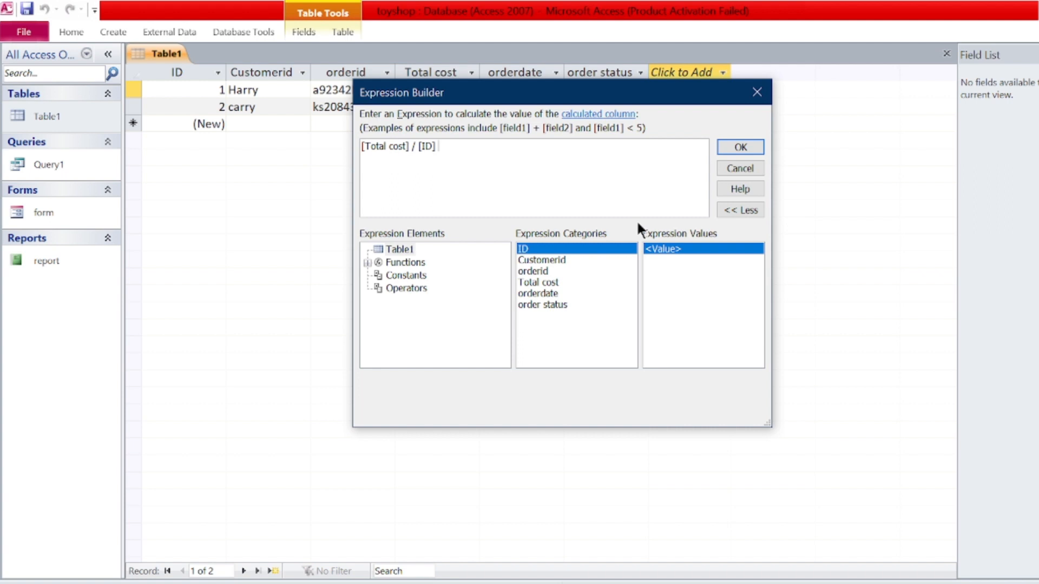
{"action": "left_click", "coordinate": [751, 142]}
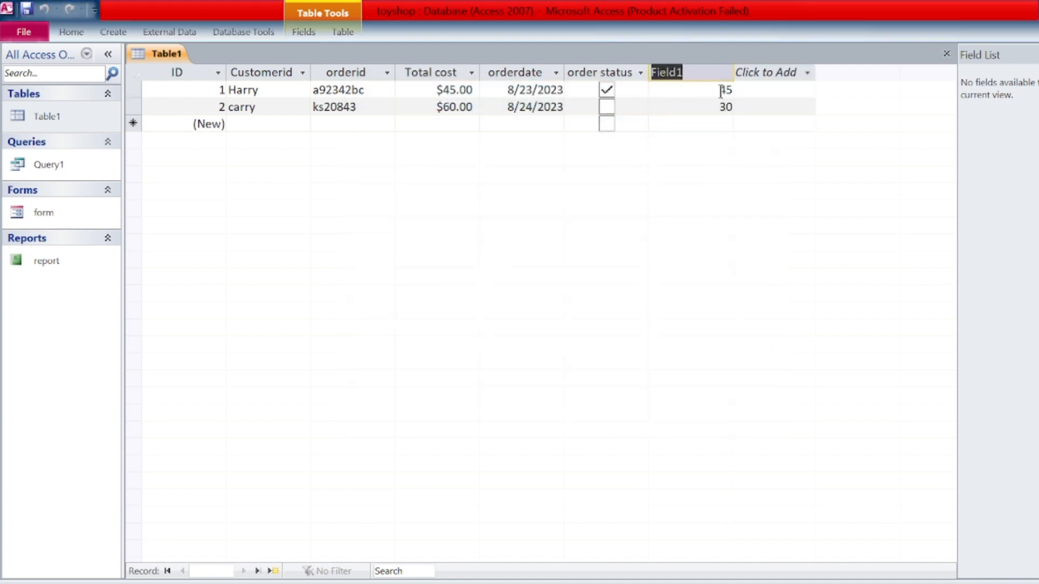
{"action": "left_click", "coordinate": [716, 109]}
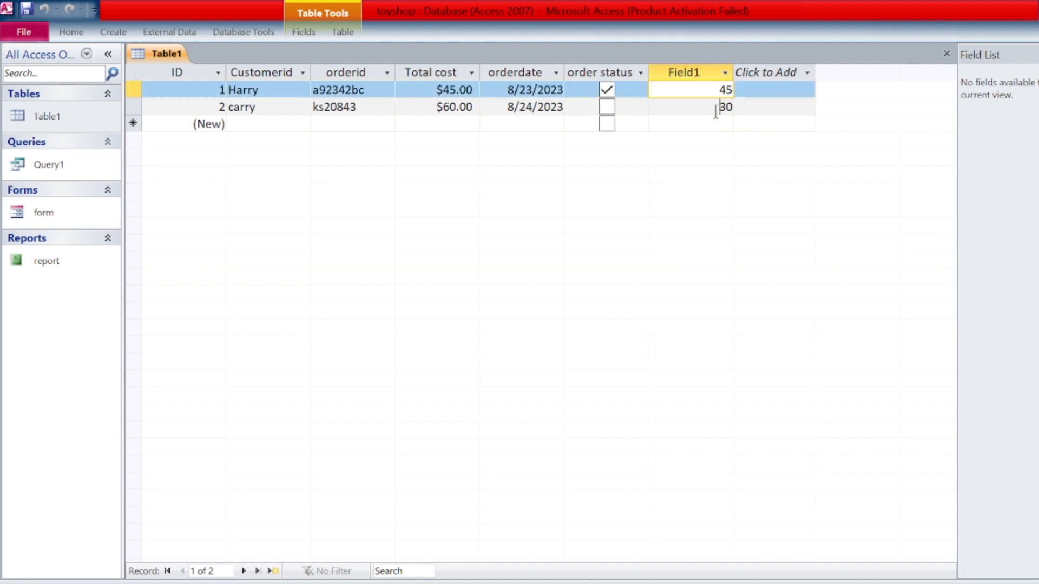
{"action": "left_click", "coordinate": [718, 106]}
{"action": "left_click", "coordinate": [775, 125]}
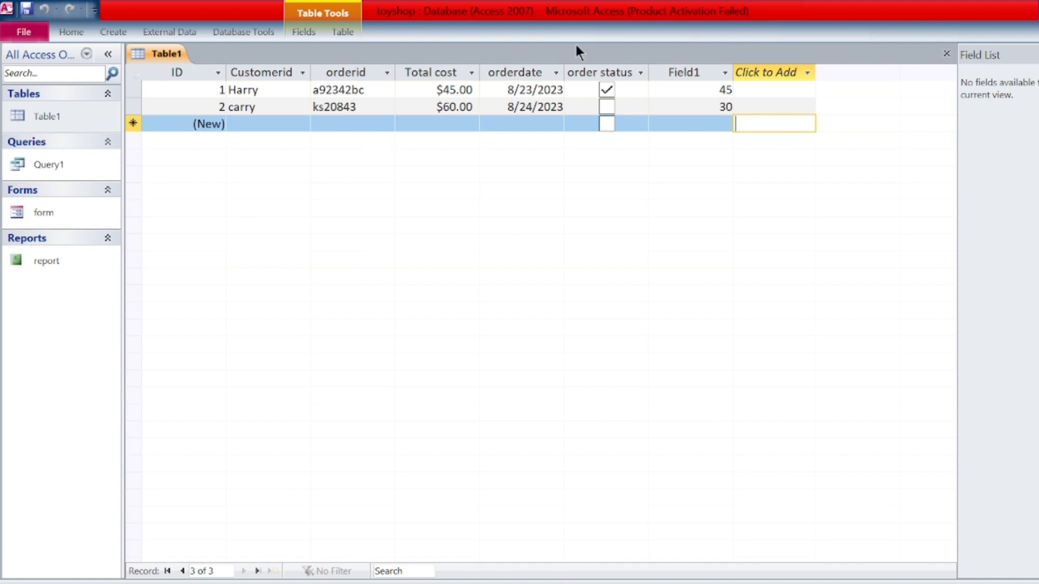
{"action": "left_click", "coordinate": [556, 73]}
{"action": "left_click", "coordinate": [683, 332]}
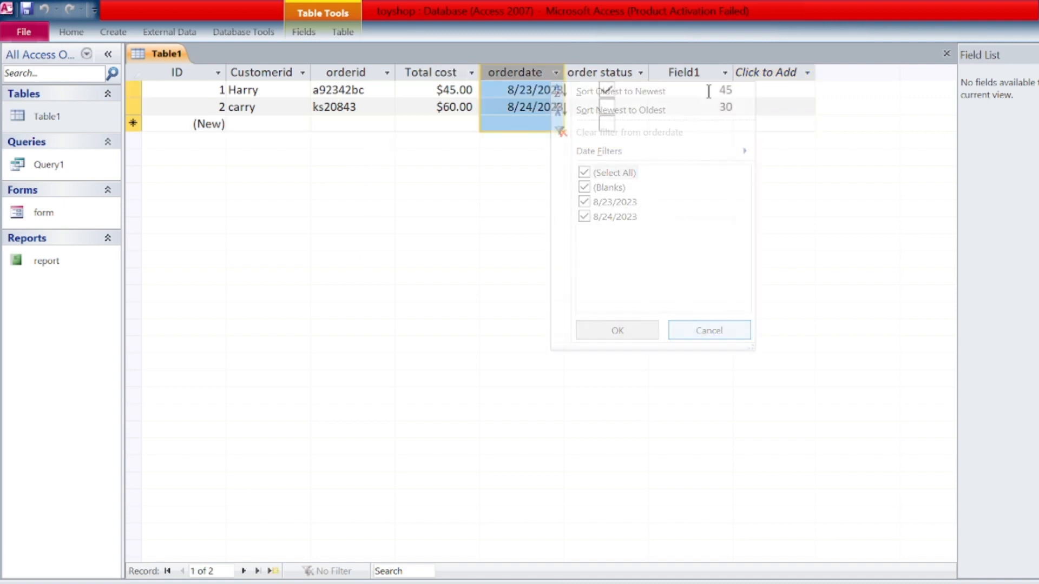
- Add a Date & Time field after the calculated field in Table1, keeping its default name
{"action": "left_click", "coordinate": [810, 71]}
{"action": "left_click", "coordinate": [810, 70]}
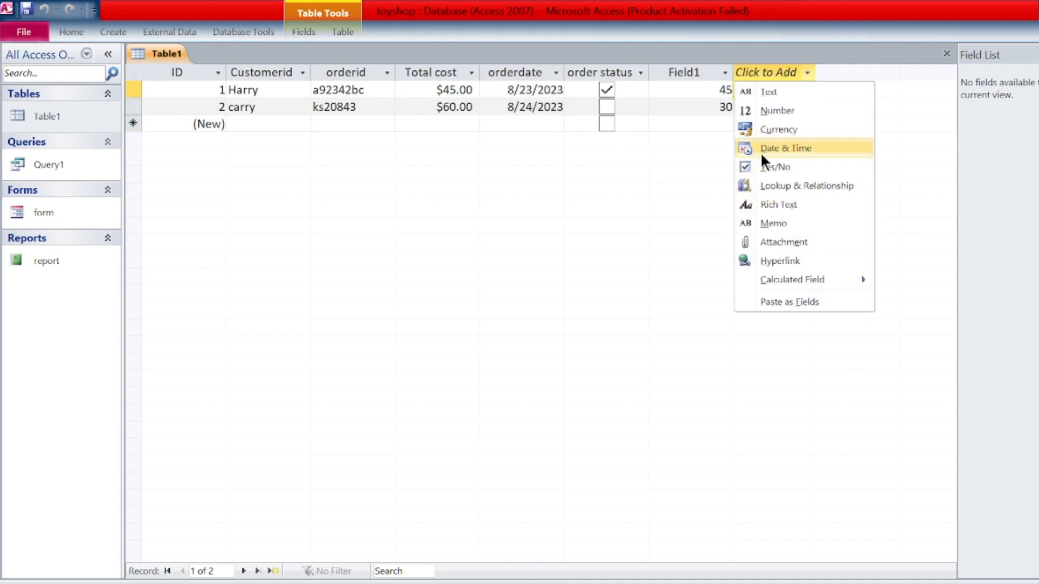
{"action": "left_click", "coordinate": [785, 148]}
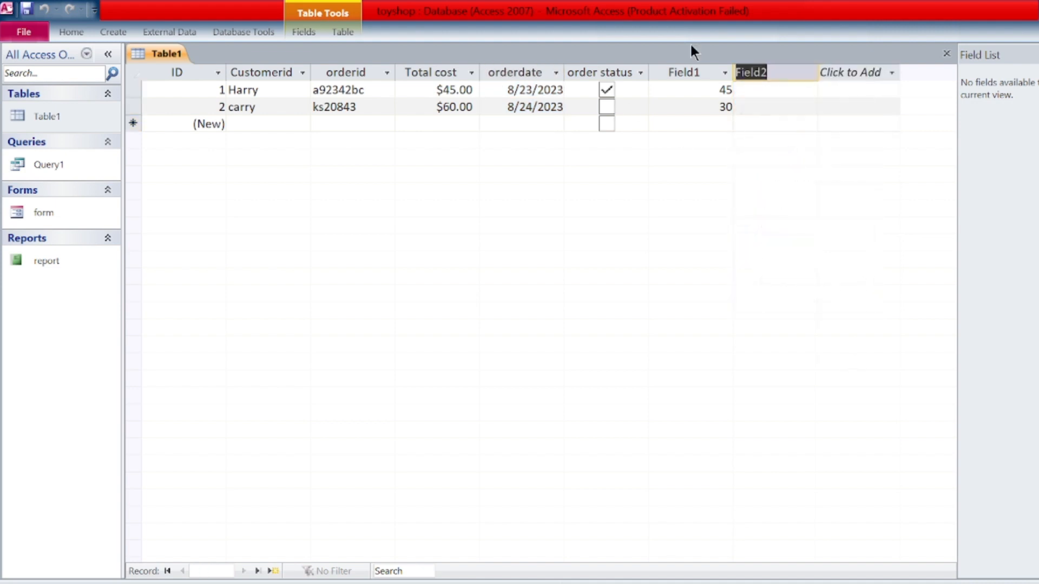
{"action": "left_click", "coordinate": [782, 88]}
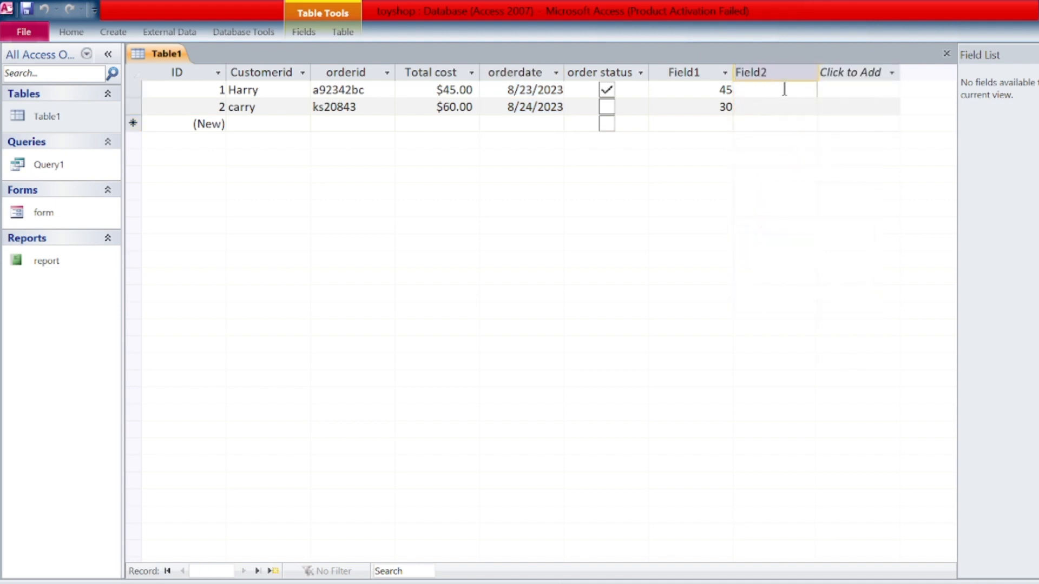
- View the date picker for the first record's new date field, browsing to September 2023 and back to August without choosing a date
{"action": "left_click", "coordinate": [826, 89]}
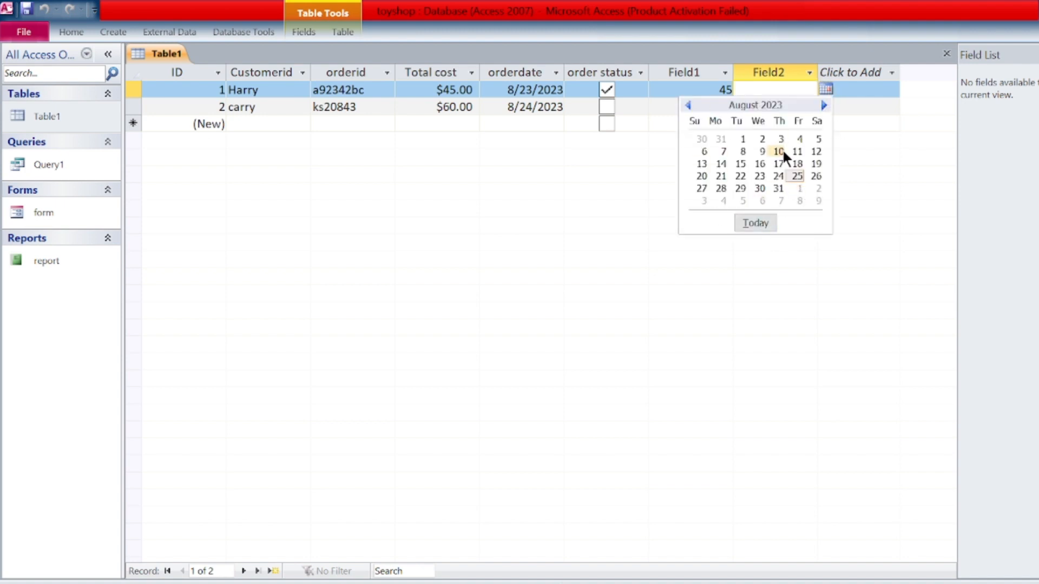
{"action": "left_click", "coordinate": [824, 105]}
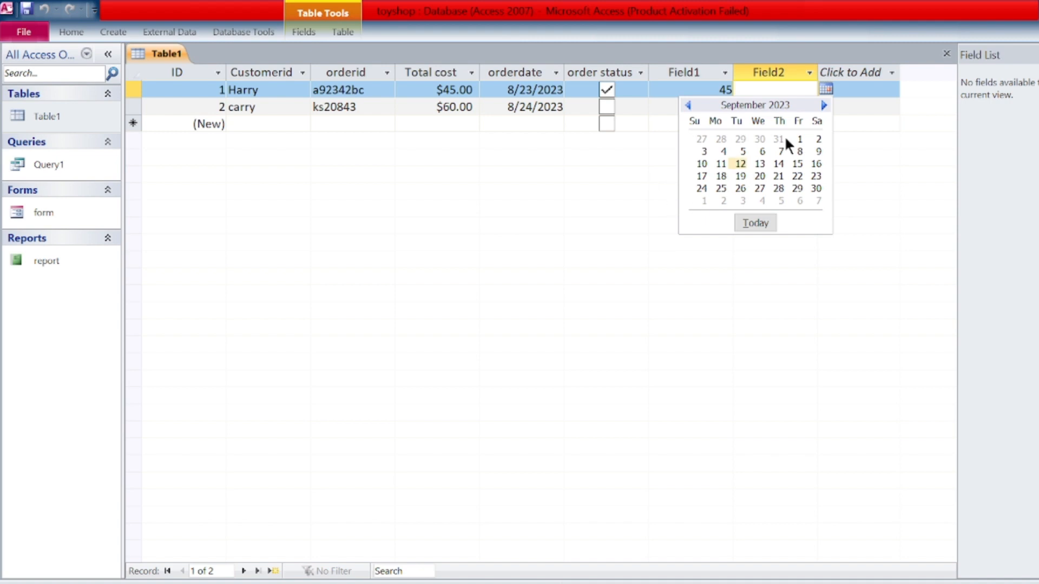
{"action": "left_click", "coordinate": [688, 105]}
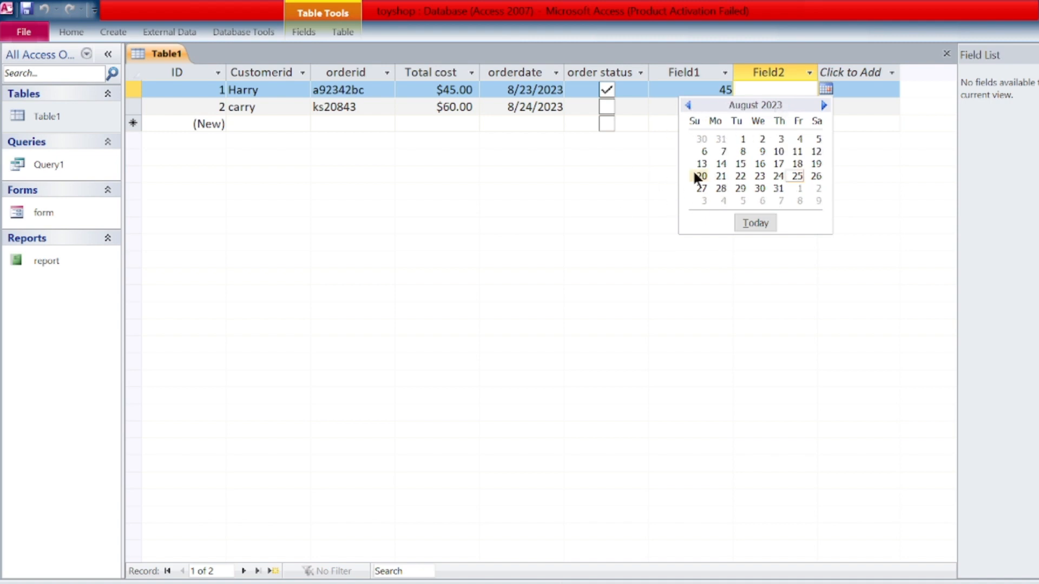
{"action": "left_click", "coordinate": [894, 149]}
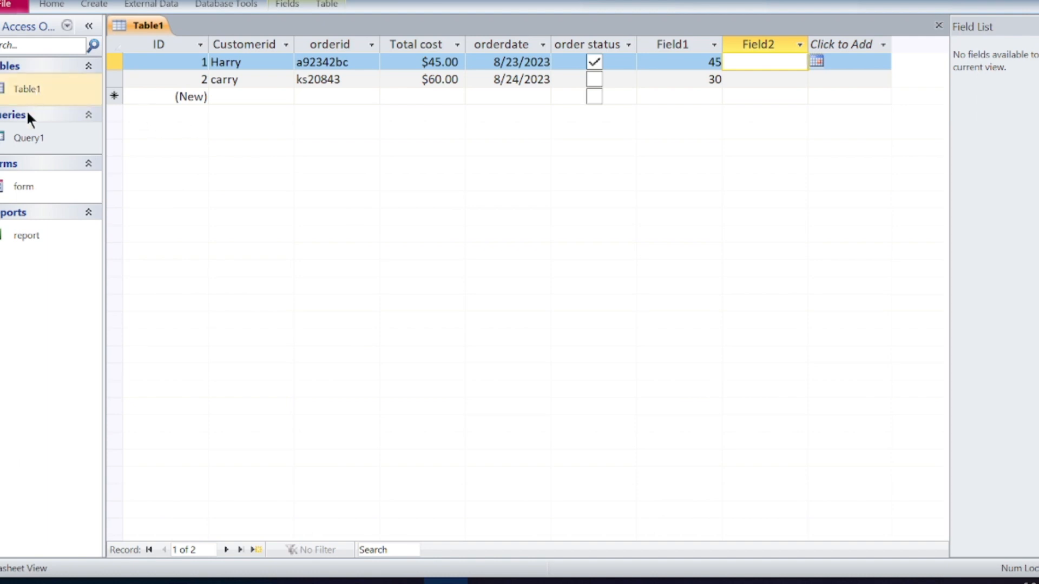
- Open Query1 and compare its fields and records with those of Table1
{"action": "double_click", "coordinate": [34, 123]}
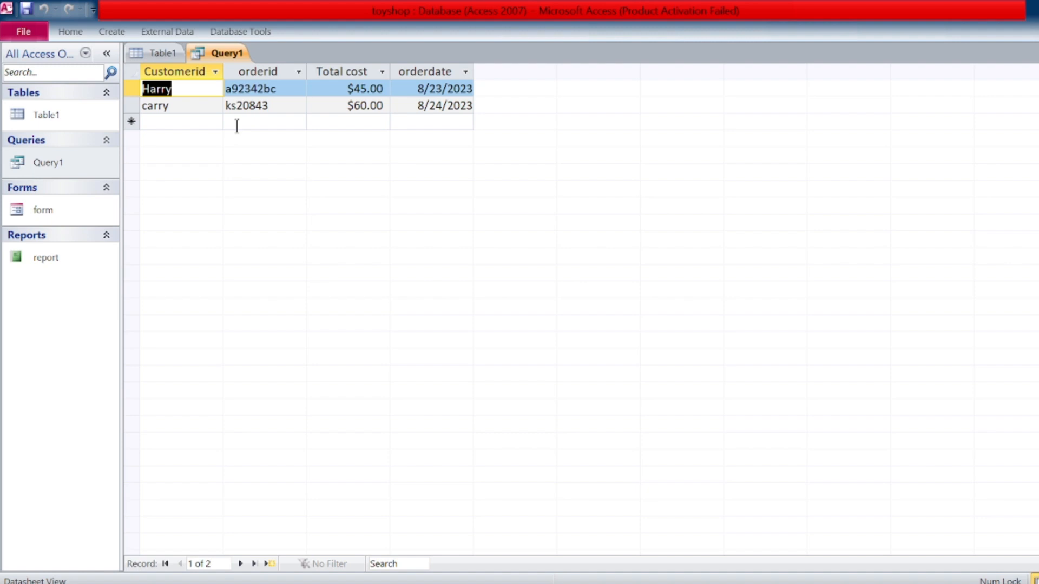
{"action": "left_click", "coordinate": [95, 116]}
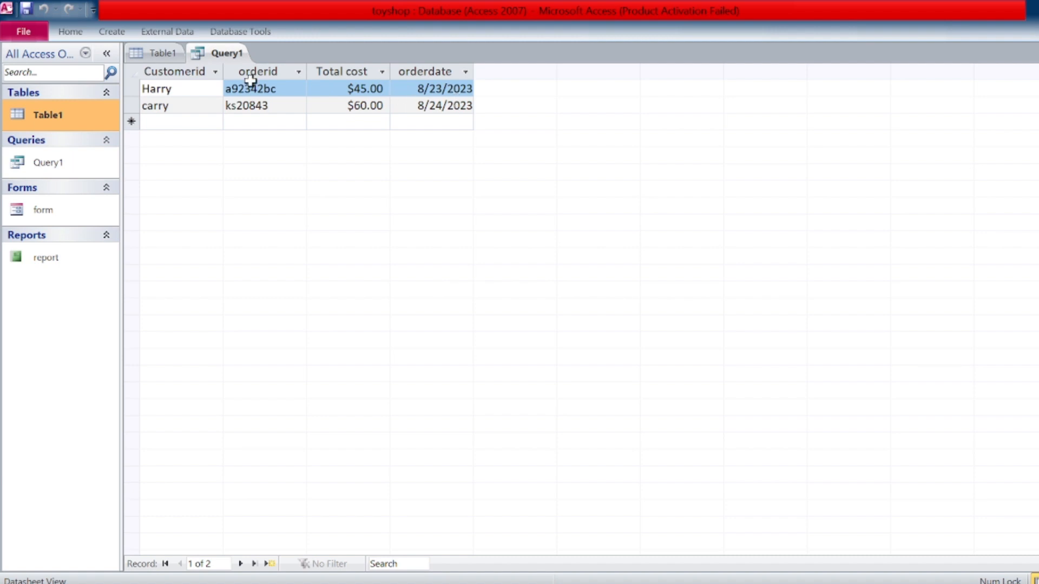
{"action": "left_click", "coordinate": [138, 49]}
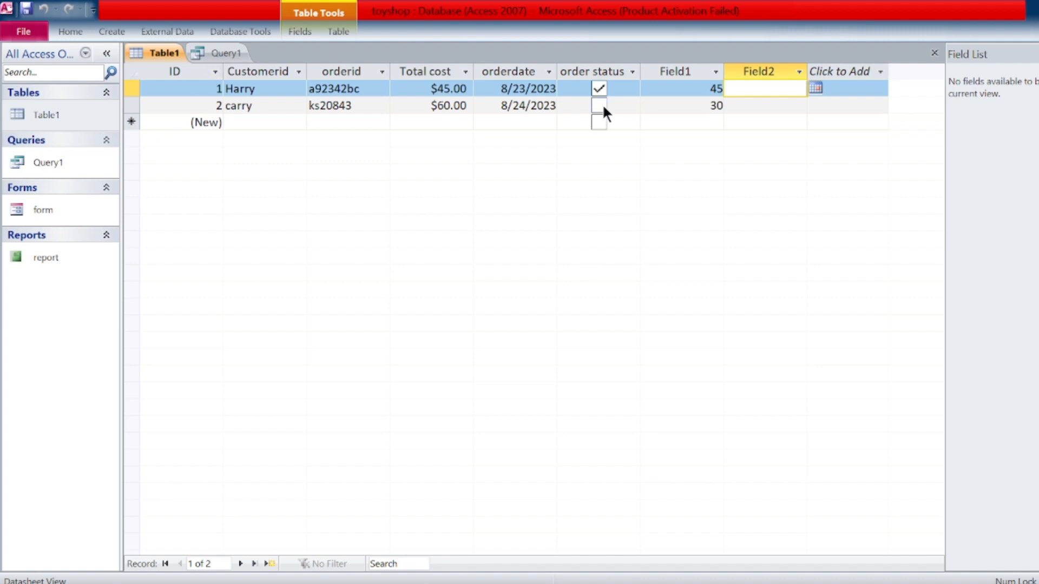
{"action": "left_click", "coordinate": [234, 48]}
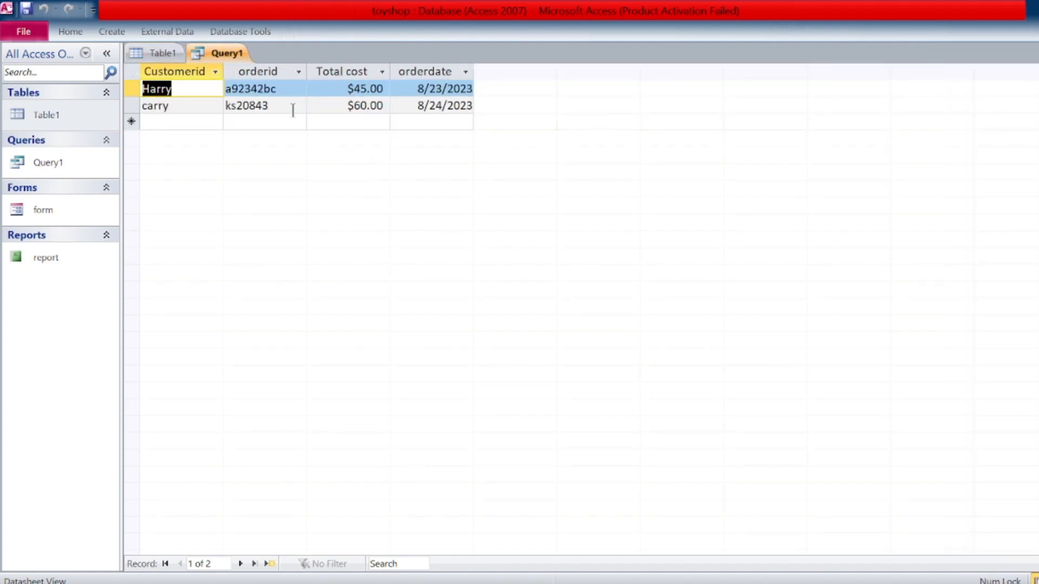
{"action": "left_click", "coordinate": [233, 122]}
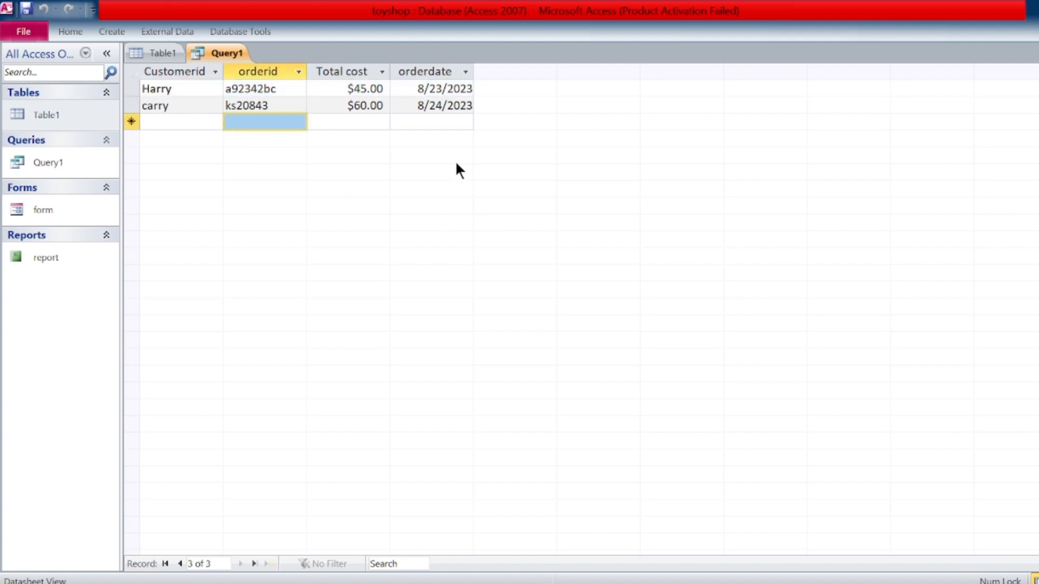
{"action": "left_click", "coordinate": [443, 112]}
{"action": "left_click", "coordinate": [459, 124]}
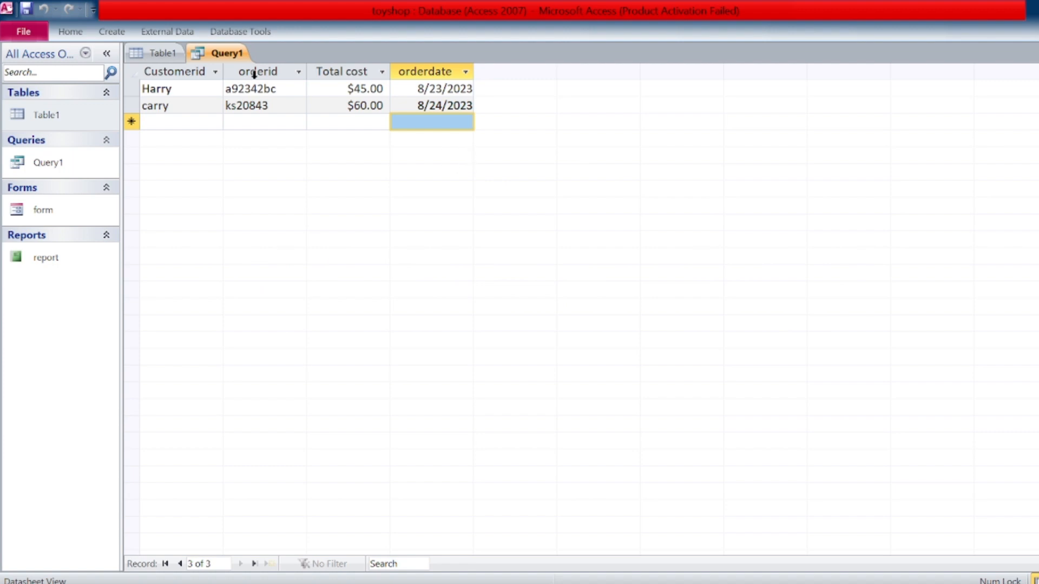
{"action": "left_click", "coordinate": [164, 55]}
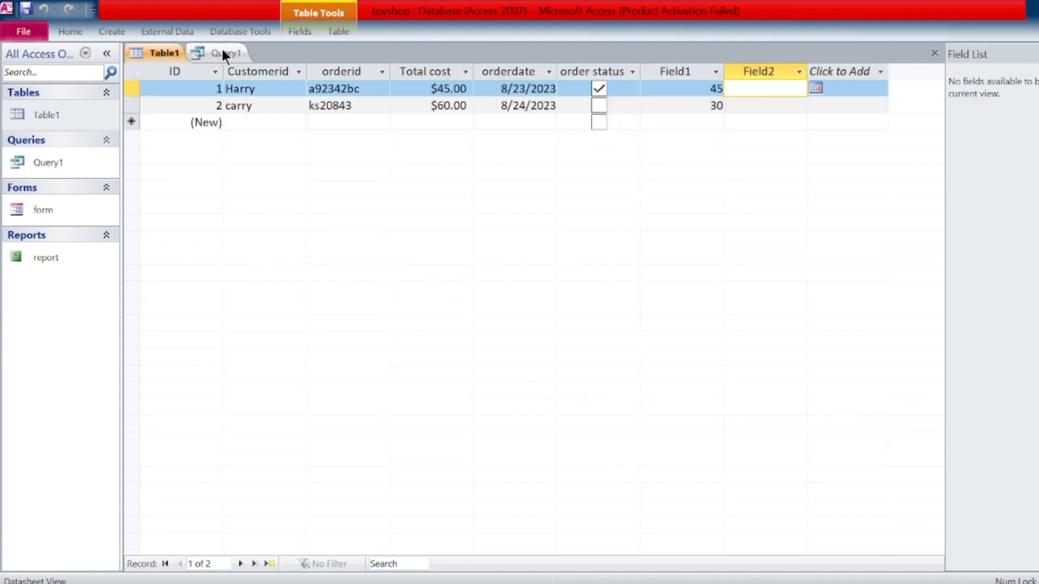
- Examine the SQL statement behind Query1, then return to Table1
{"action": "left_click", "coordinate": [223, 53]}
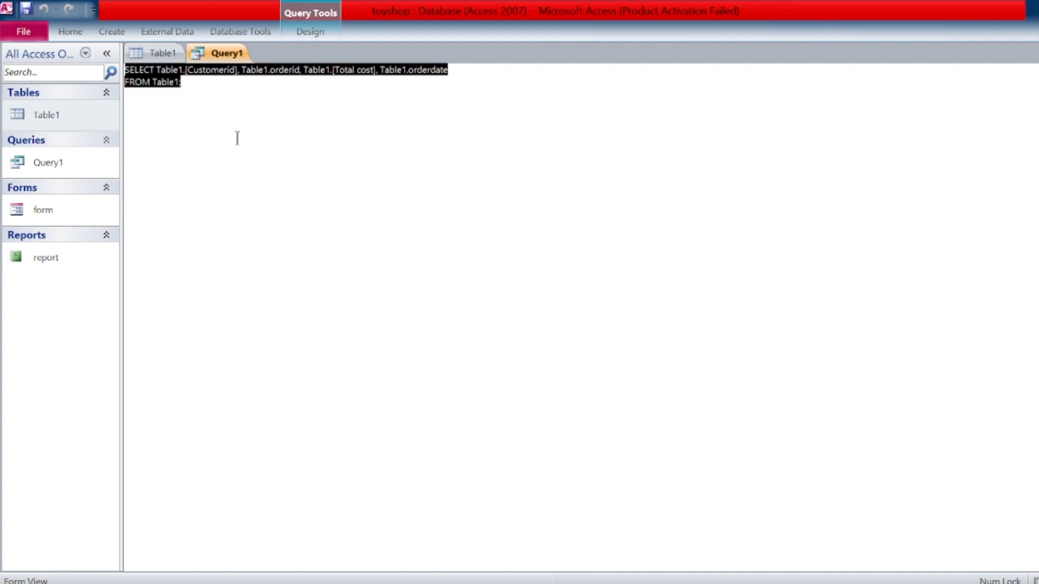
{"action": "left_click", "coordinate": [236, 137]}
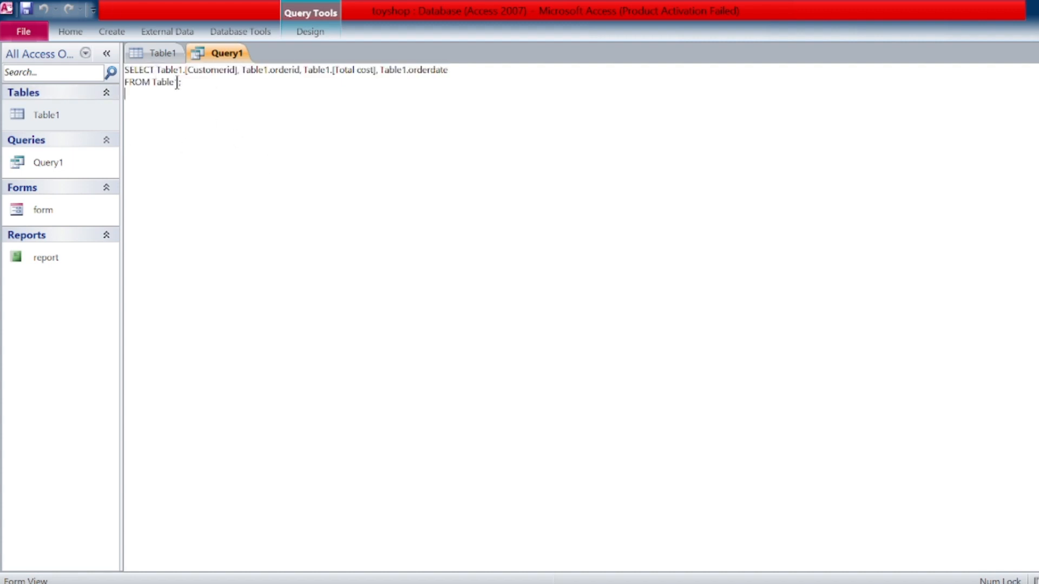
{"action": "left_click_drag", "start_coordinate": [179, 83], "coordinate": [126, 63]}
{"action": "left_click", "coordinate": [145, 49]}
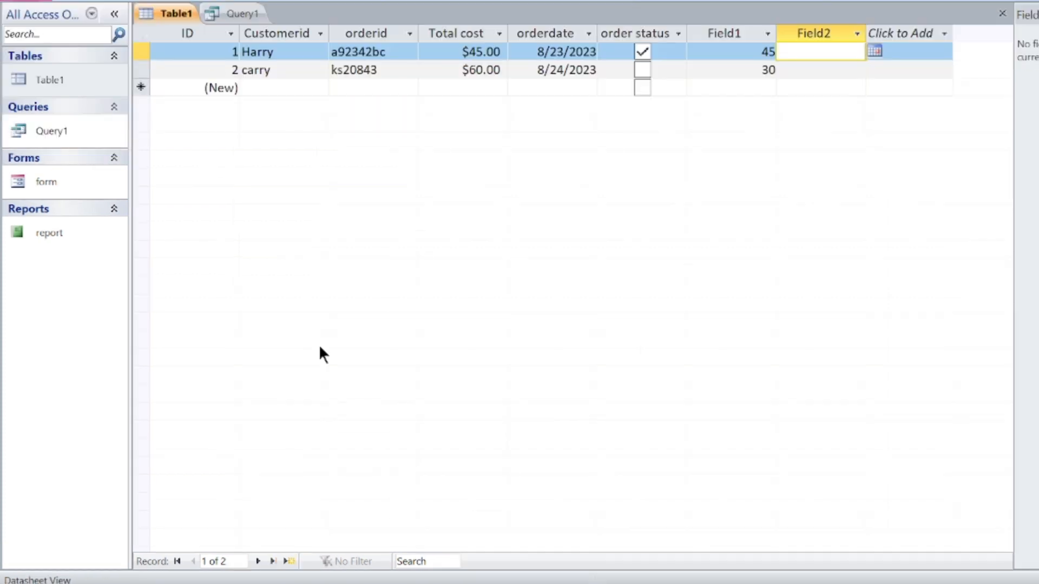
- Open the form named form and replace the first record's Customerid with a different customer name
{"action": "left_click", "coordinate": [43, 186]}
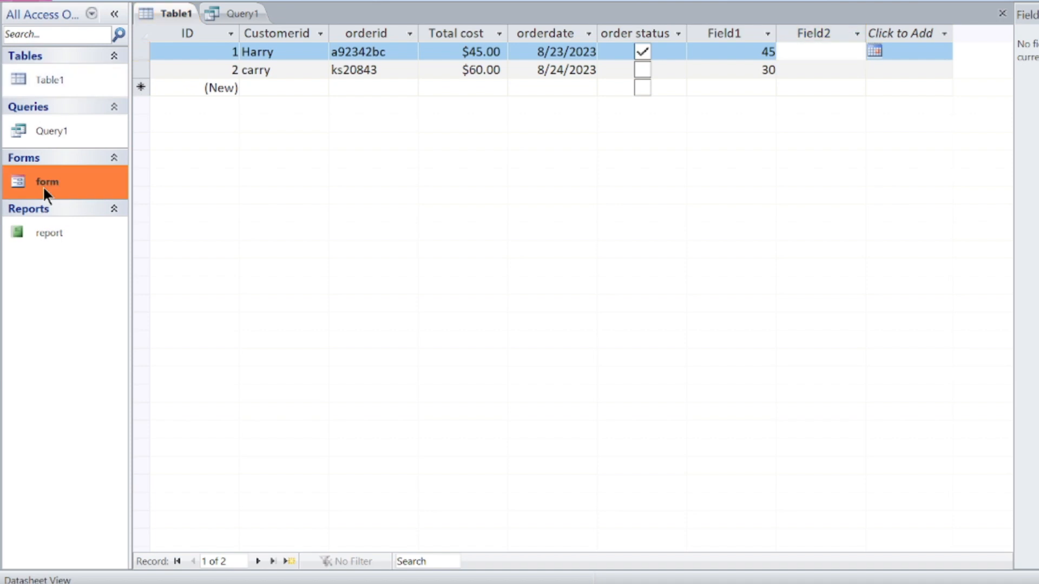
{"action": "double_click", "coordinate": [44, 186]}
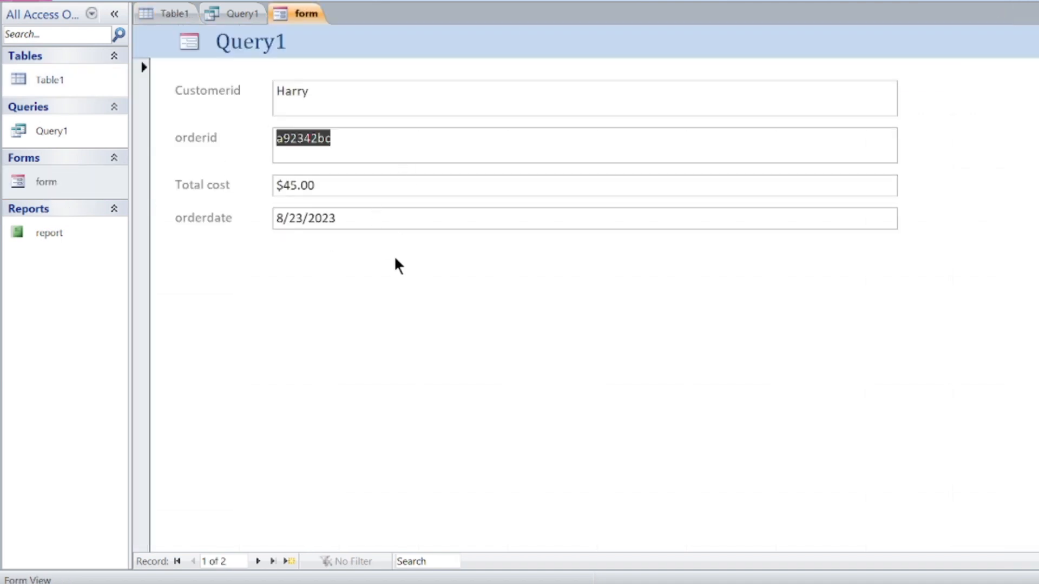
{"action": "left_click", "coordinate": [348, 102]}
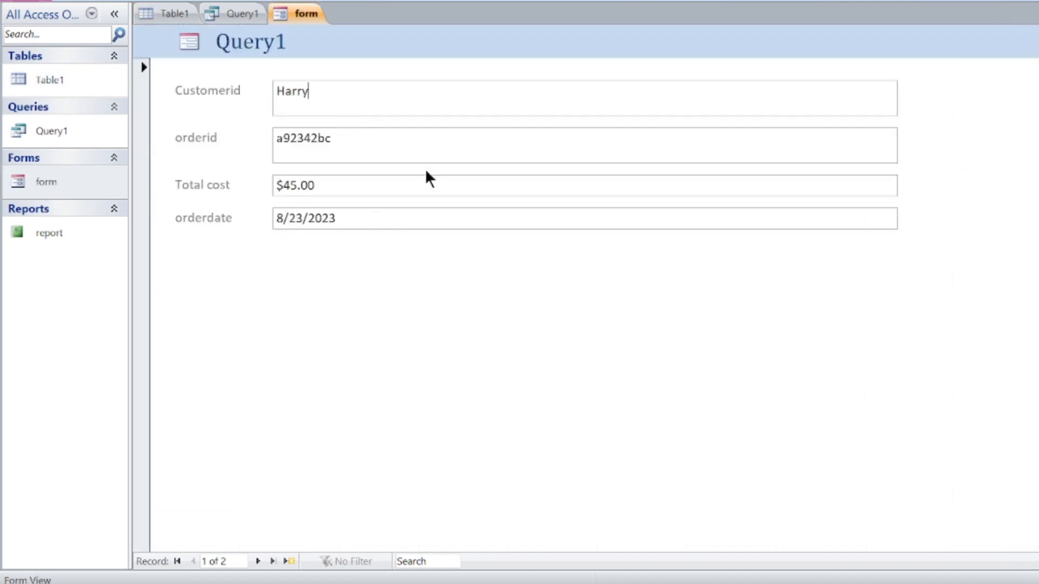
{"action": "left_click", "coordinate": [371, 158]}
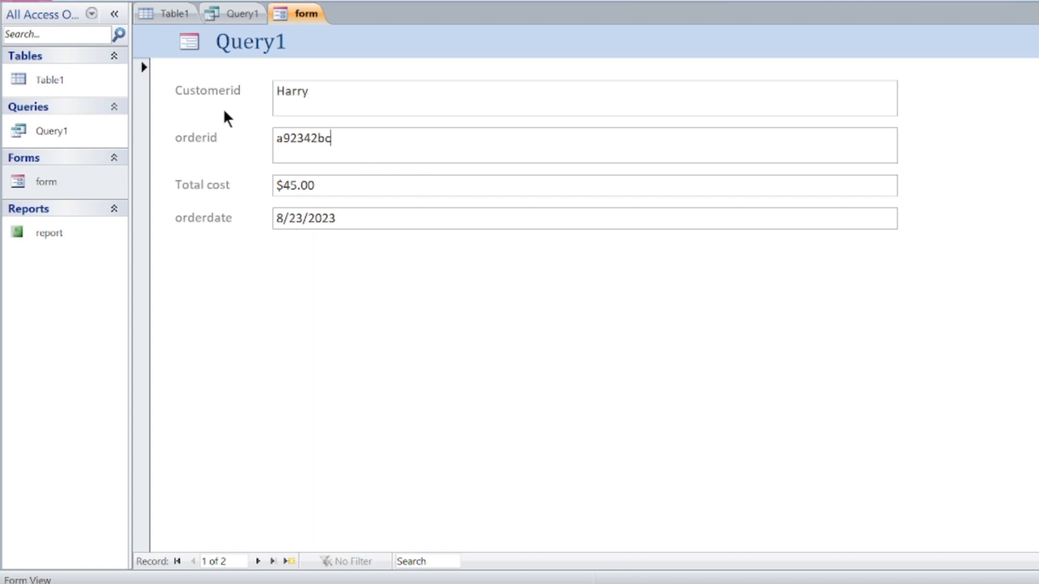
{"action": "left_click", "coordinate": [335, 99]}
{"action": "key", "text": "BackSpace"}
{"action": "key", "text": "BackSpace"}
{"action": "key", "text": "BackSpace"}
{"action": "key", "text": "BackSpace"}
{"action": "key", "text": "BackSpace"}
{"action": "type", "text": "hamza"}
- In the form's first record, enter a new order ID, set the Total cost to $50, and advance to the next record
{"action": "left_click_drag", "start_coordinate": [359, 144], "coordinate": [148, 126]}
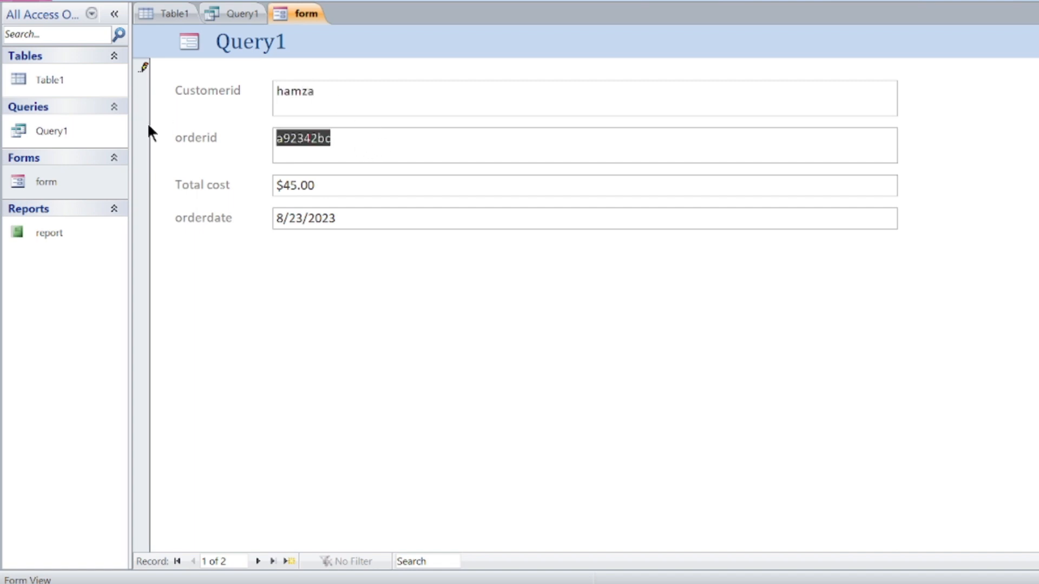
{"action": "type", "text": "9201hjshd"}
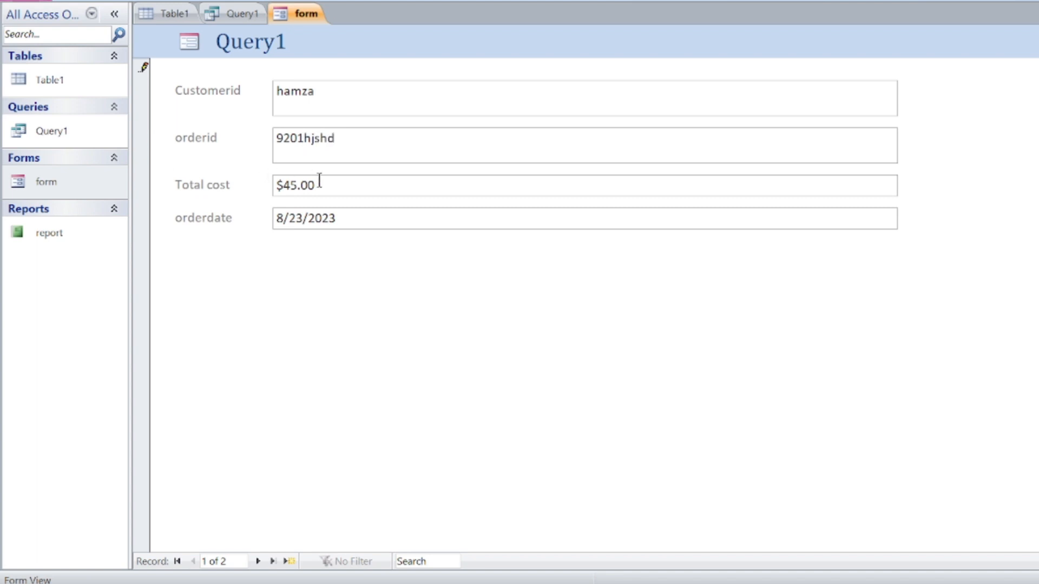
{"action": "left_click", "coordinate": [296, 184]}
{"action": "key", "text": "BackSpace"}
{"action": "key", "text": "BackSpace"}
{"action": "type", "text": "50"}
{"action": "left_click", "coordinate": [351, 215]}
{"action": "key", "text": "Tab"}
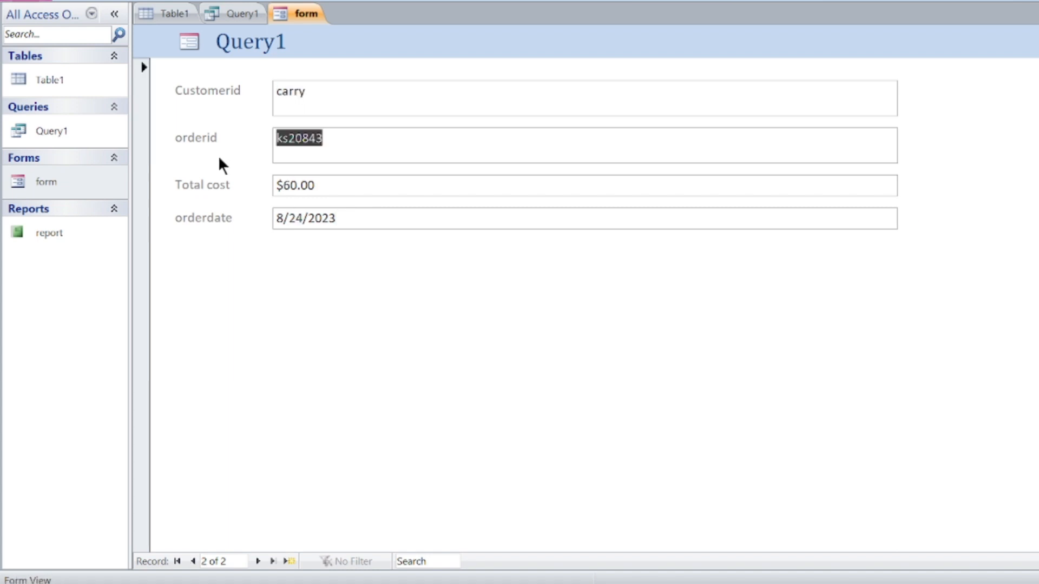
- Check the edited Customerid, orderid and Total cost in Table1 and compare the table's records with the form
{"action": "left_click", "coordinate": [164, 8]}
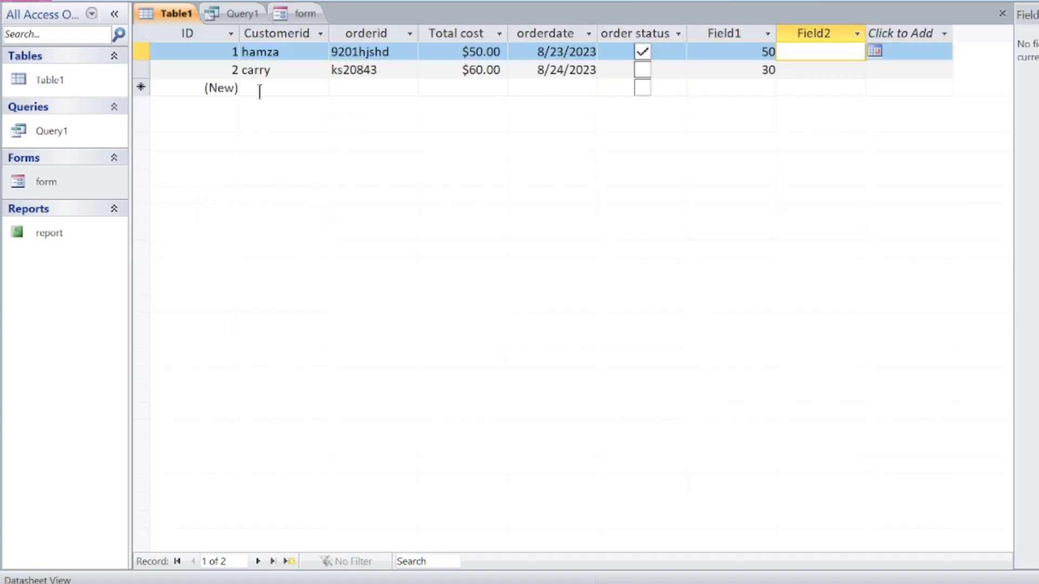
{"action": "left_click", "coordinate": [303, 11]}
{"action": "left_click", "coordinate": [587, 219]}
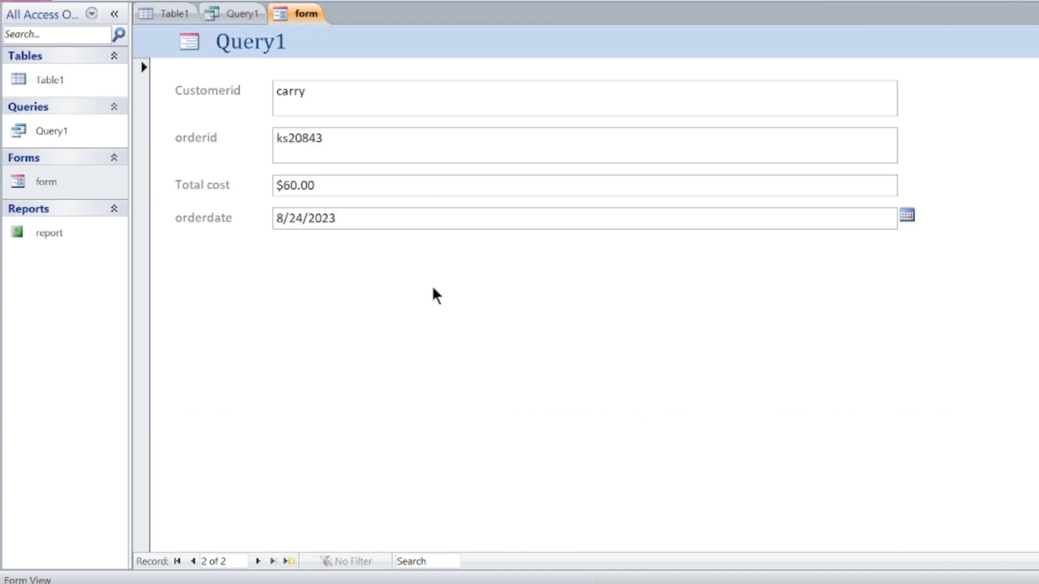
{"action": "left_click", "coordinate": [174, 12]}
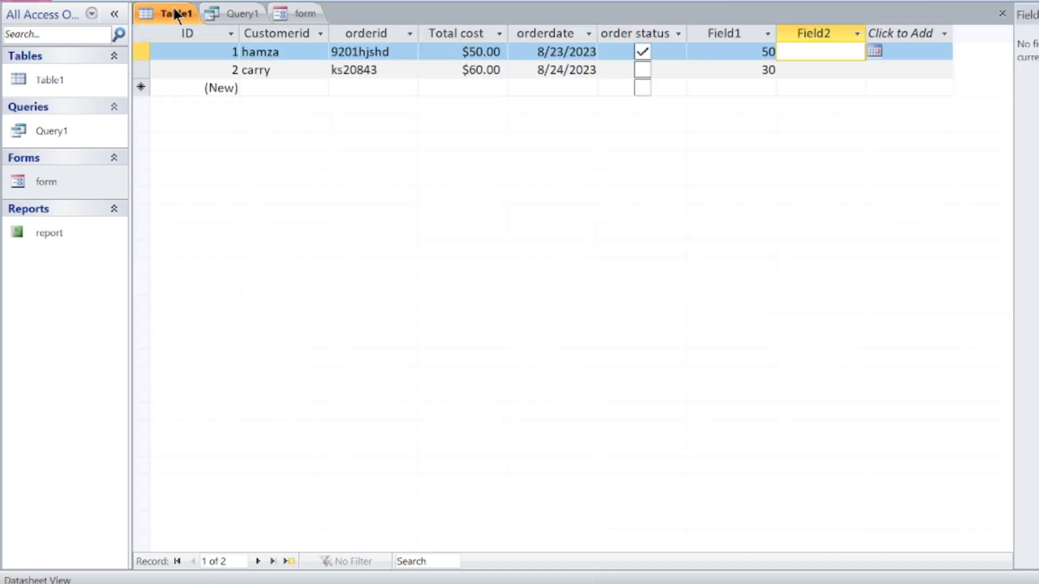
{"action": "left_click", "coordinate": [283, 87]}
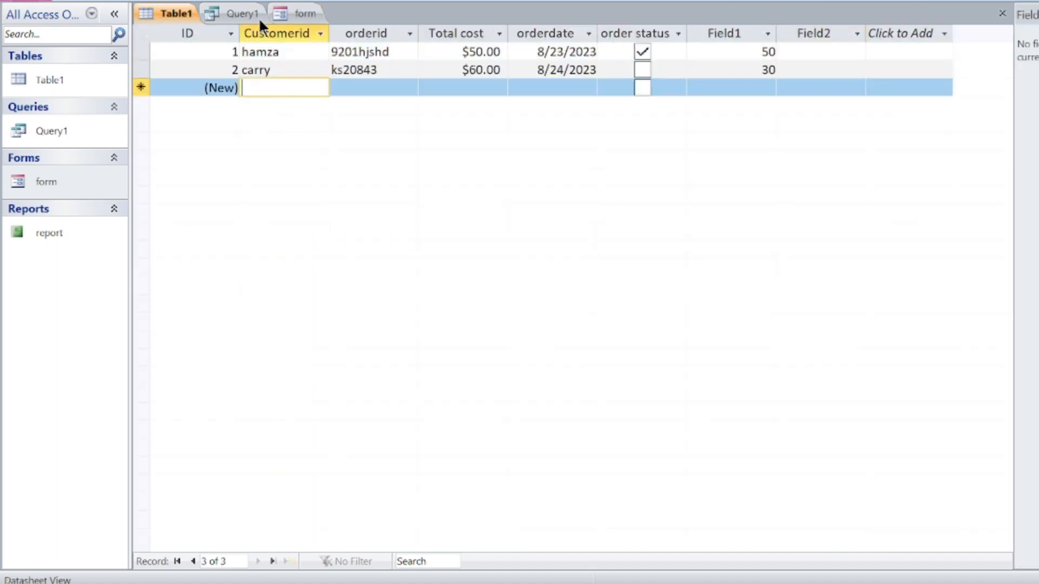
{"action": "left_click_drag", "start_coordinate": [280, 51], "coordinate": [241, 50]}
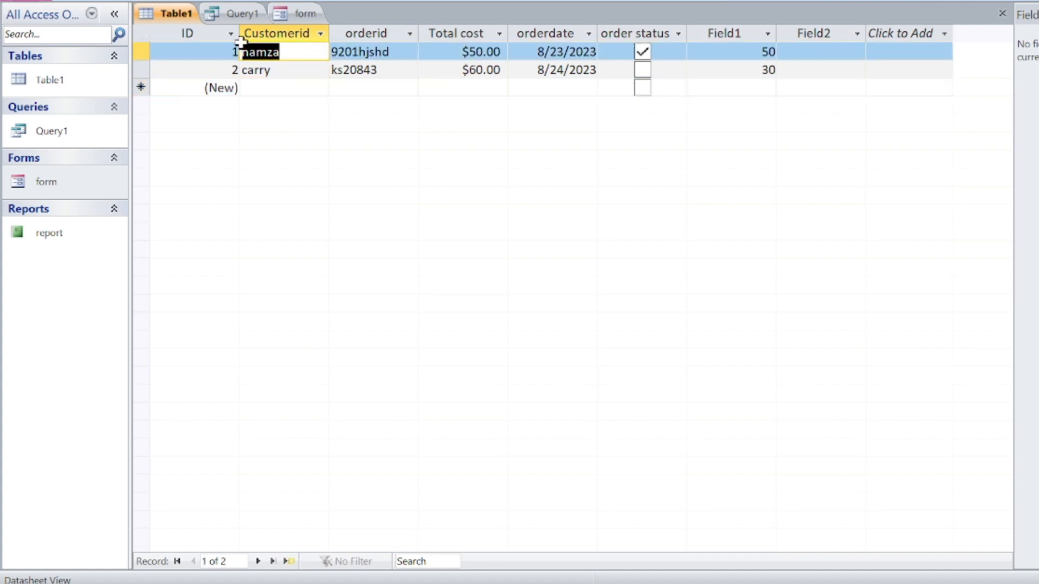
{"action": "left_click", "coordinate": [374, 52]}
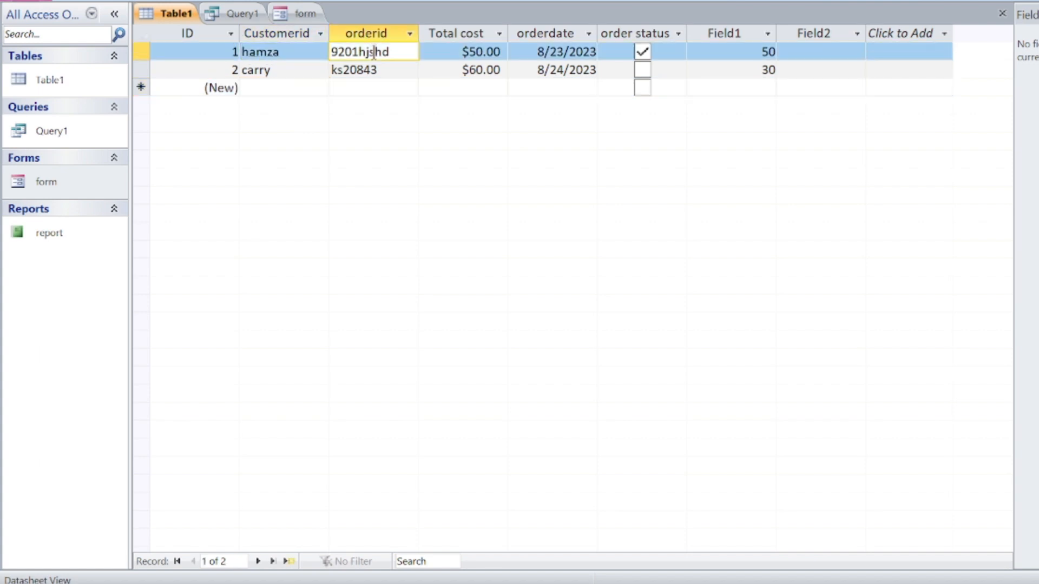
{"action": "left_click", "coordinate": [463, 51]}
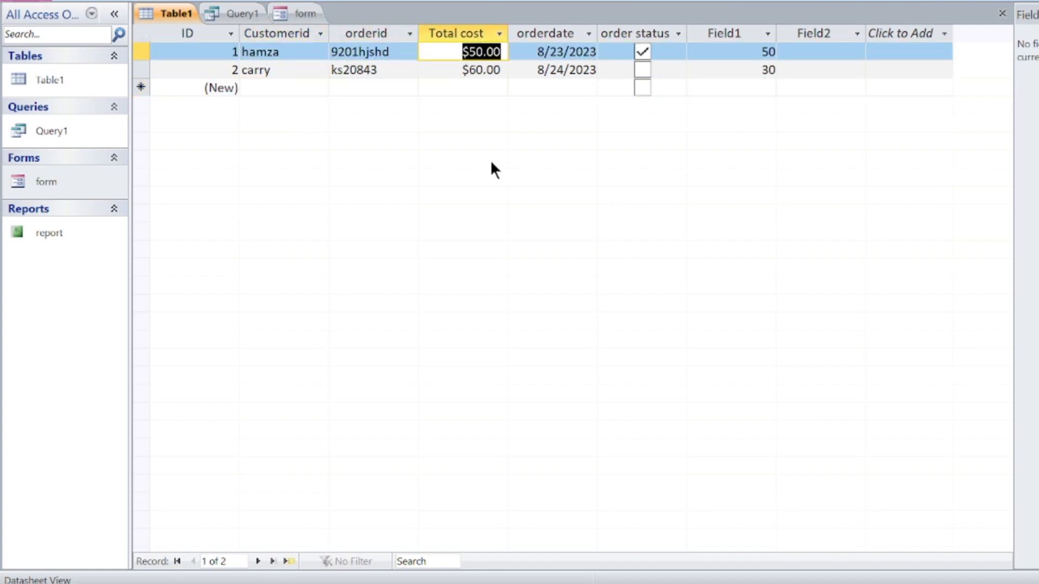
{"action": "left_click", "coordinate": [295, 16]}
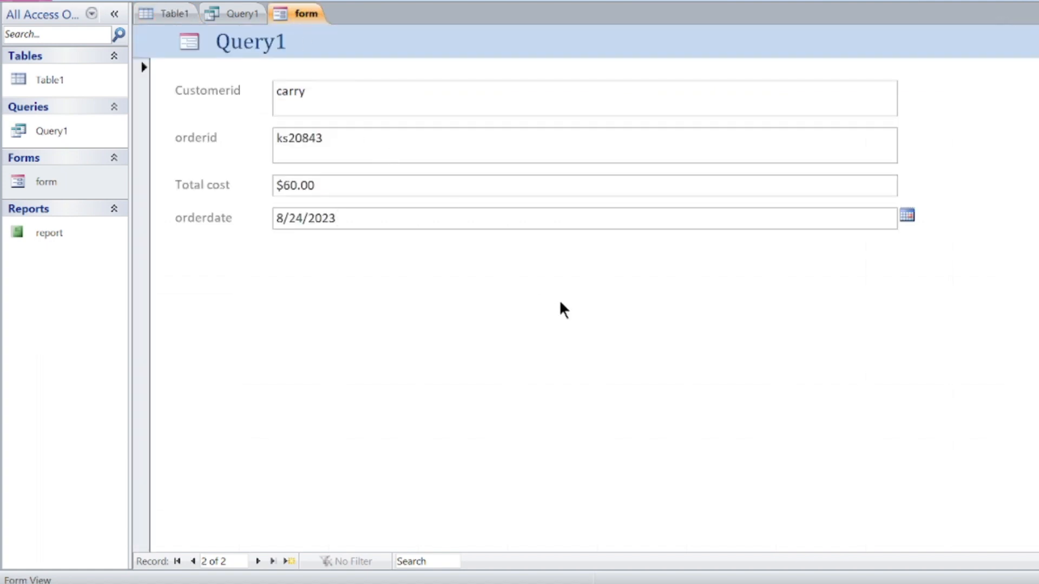
{"action": "left_click", "coordinate": [139, 16]}
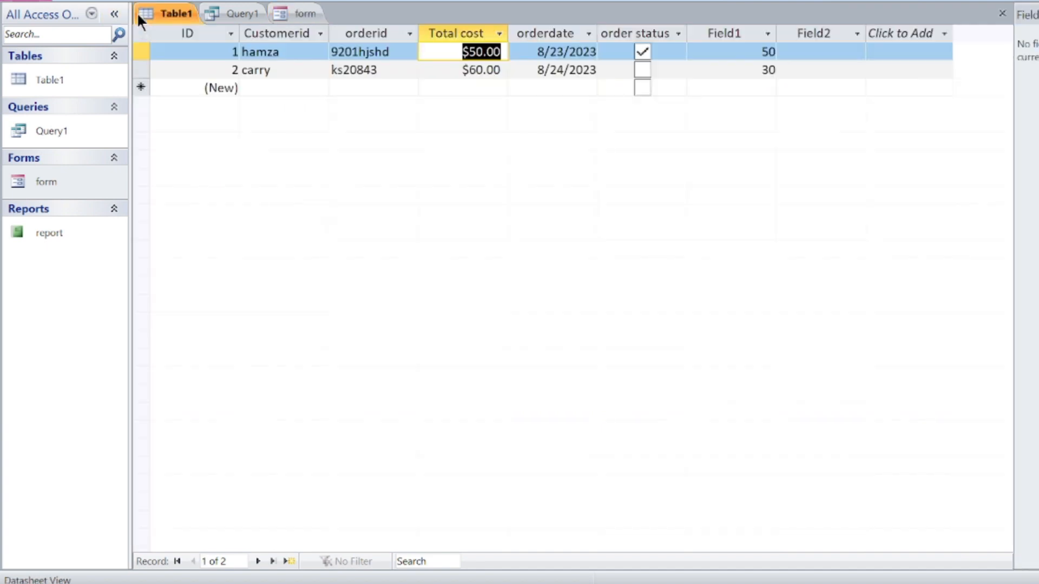
{"action": "left_click", "coordinate": [305, 13]}
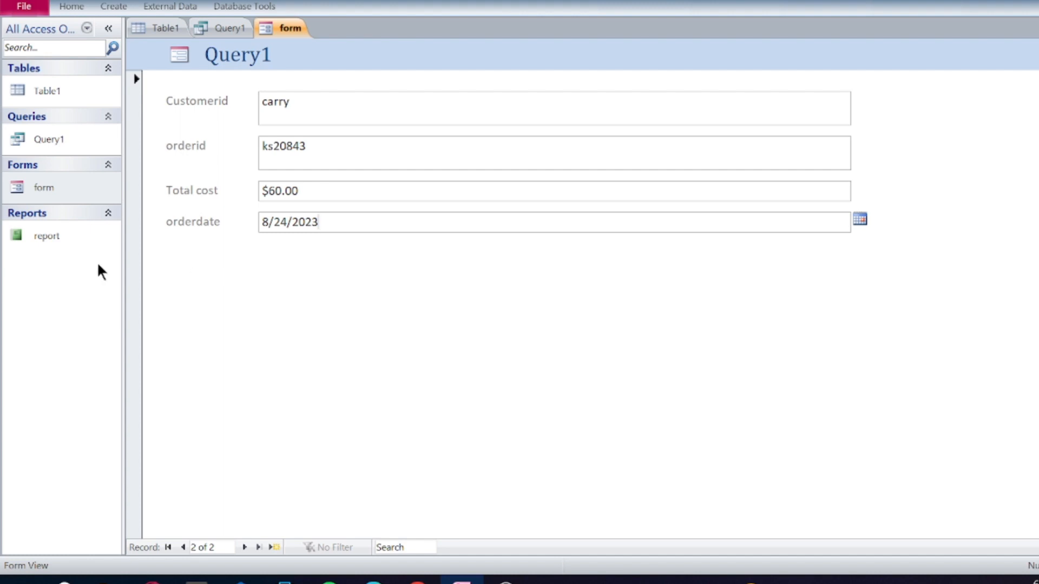
- Open the report and examine the sum beneath the Total cost column
{"action": "left_click", "coordinate": [54, 245]}
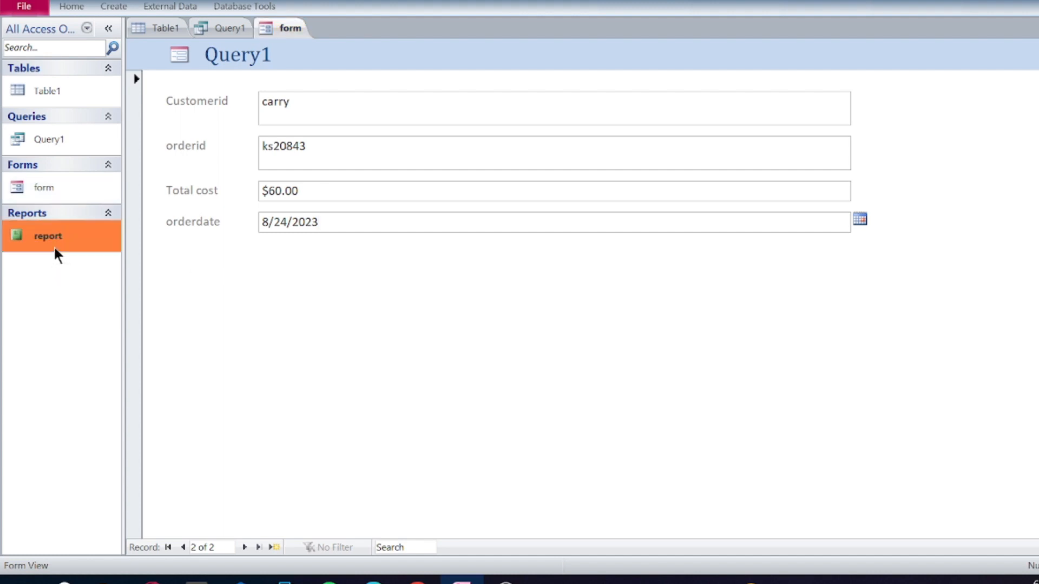
{"action": "double_click", "coordinate": [55, 248]}
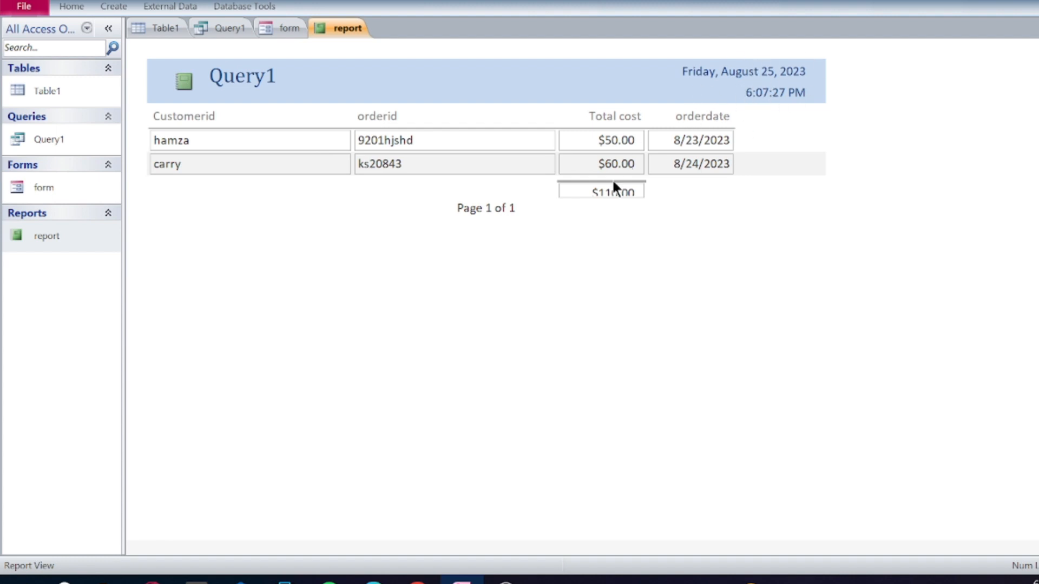
{"action": "left_click_drag", "start_coordinate": [589, 188], "coordinate": [555, 188]}
{"action": "left_click_drag", "start_coordinate": [637, 190], "coordinate": [565, 191]}
{"action": "left_click", "coordinate": [637, 192]}
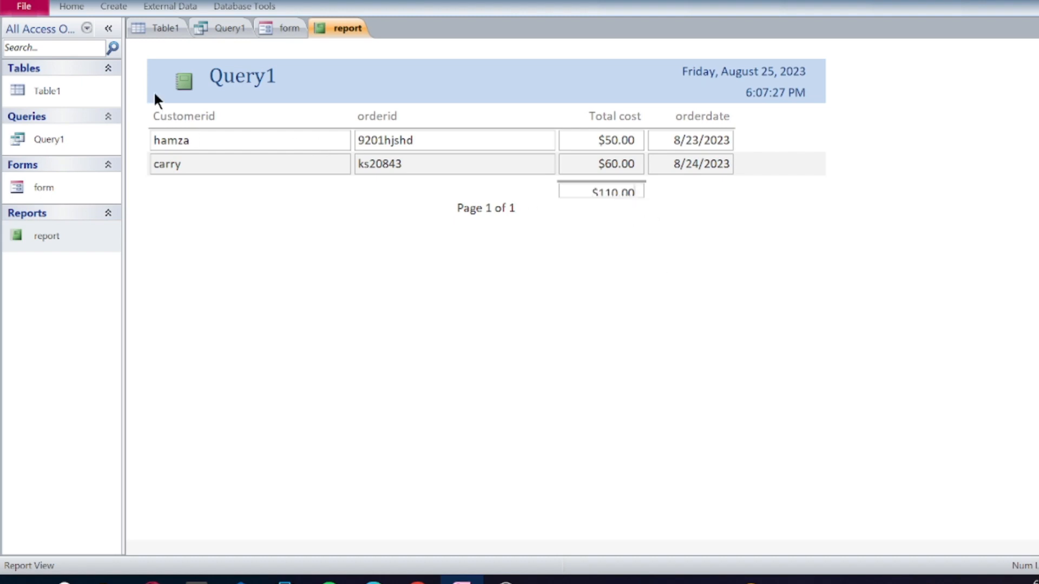
- Create a new blank table in the toyshop database
{"action": "left_click", "coordinate": [64, 6]}
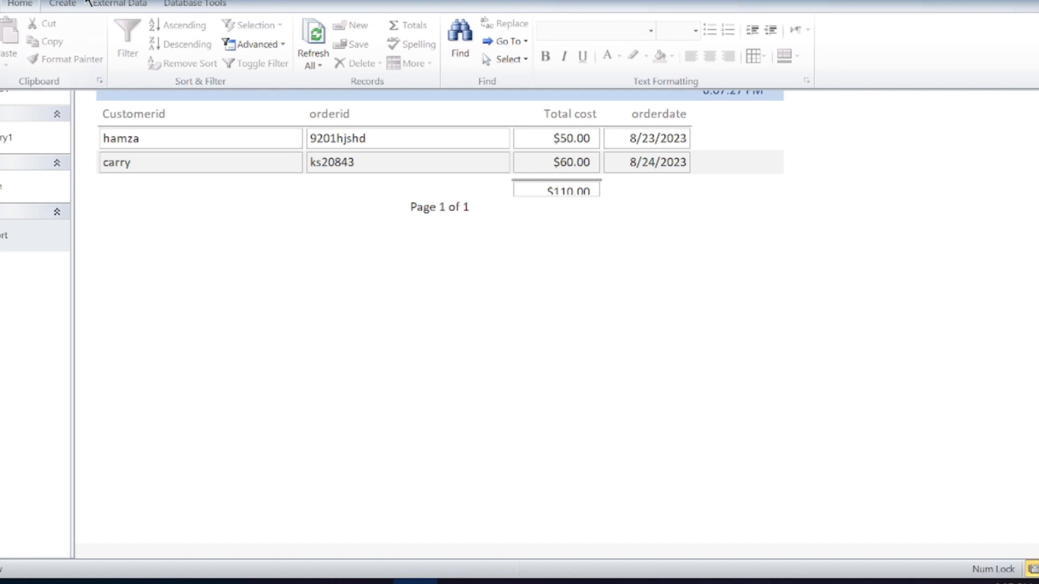
{"action": "left_click", "coordinate": [64, 2]}
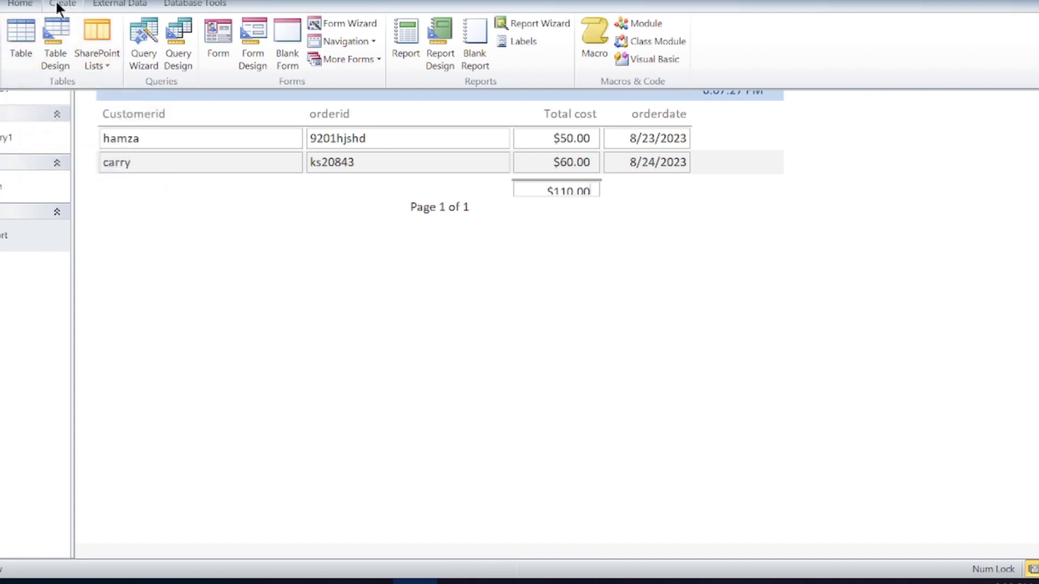
{"action": "left_click", "coordinate": [22, 59]}
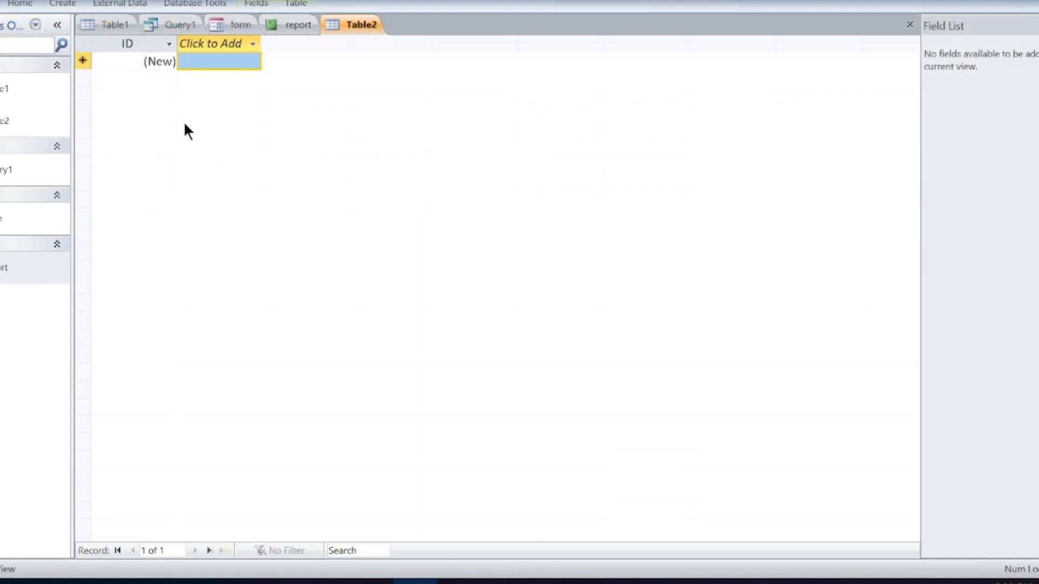
- Create a new query in Query Design, add Table1 as its source, and switch the query to SQL view
{"action": "left_click", "coordinate": [48, 8]}
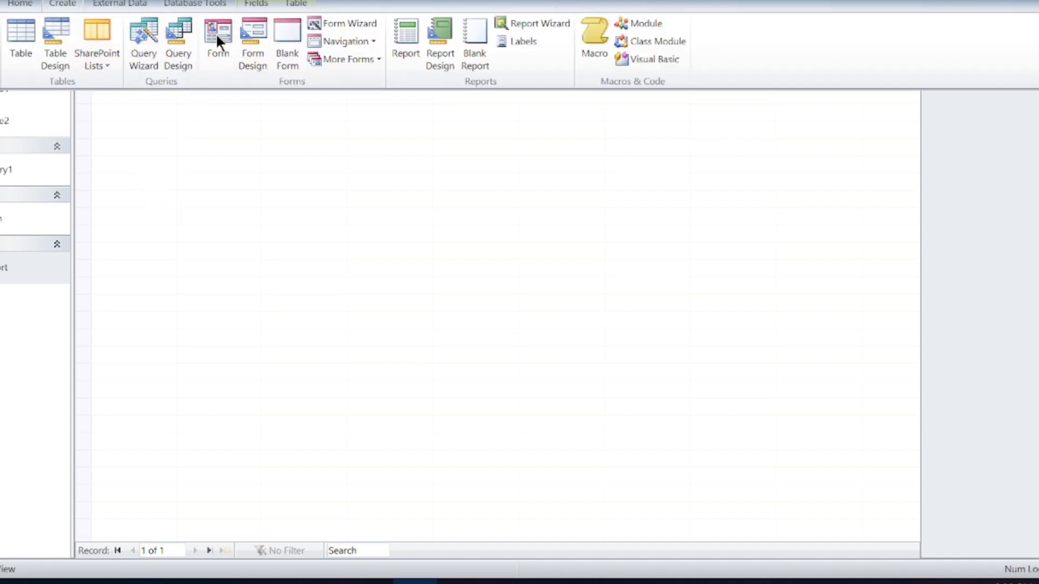
{"action": "left_click", "coordinate": [175, 43]}
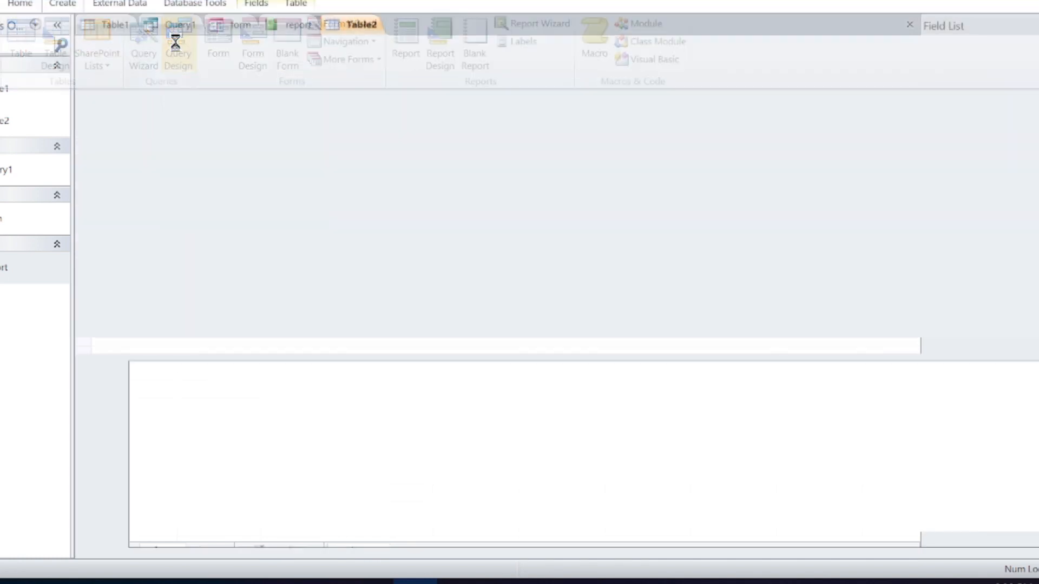
{"action": "left_click", "coordinate": [571, 563]}
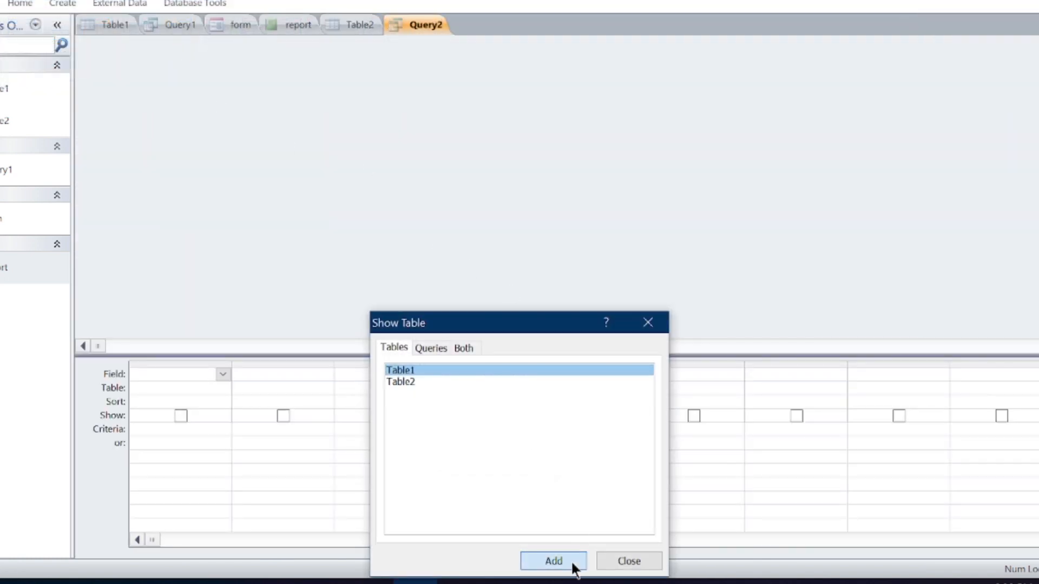
{"action": "left_click", "coordinate": [648, 328]}
{"action": "left_click", "coordinate": [1038, 569]}
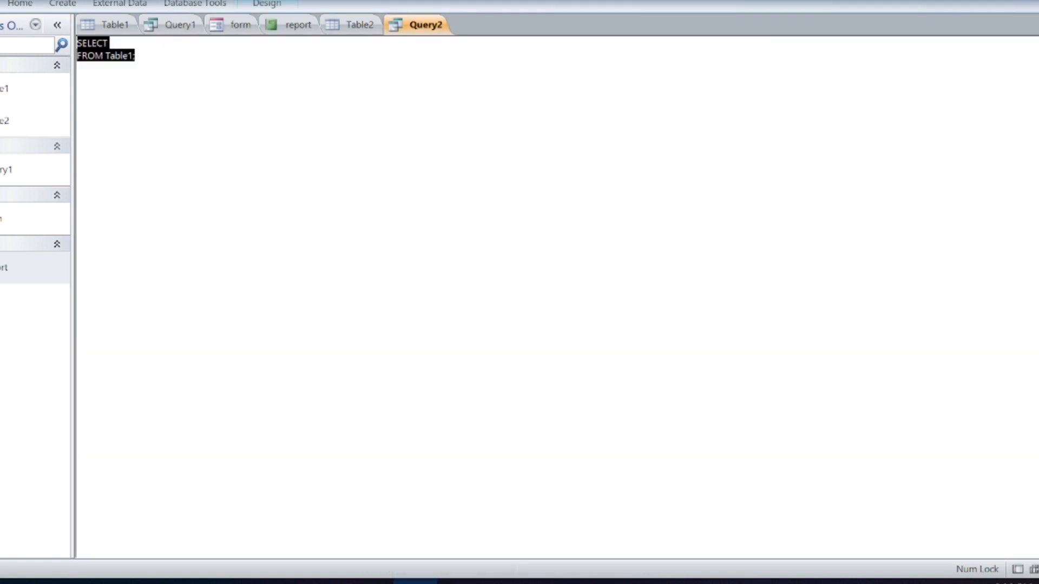
- Try to create an automatic form based on the open Query2 and dismiss the message
{"action": "left_click", "coordinate": [55, 7]}
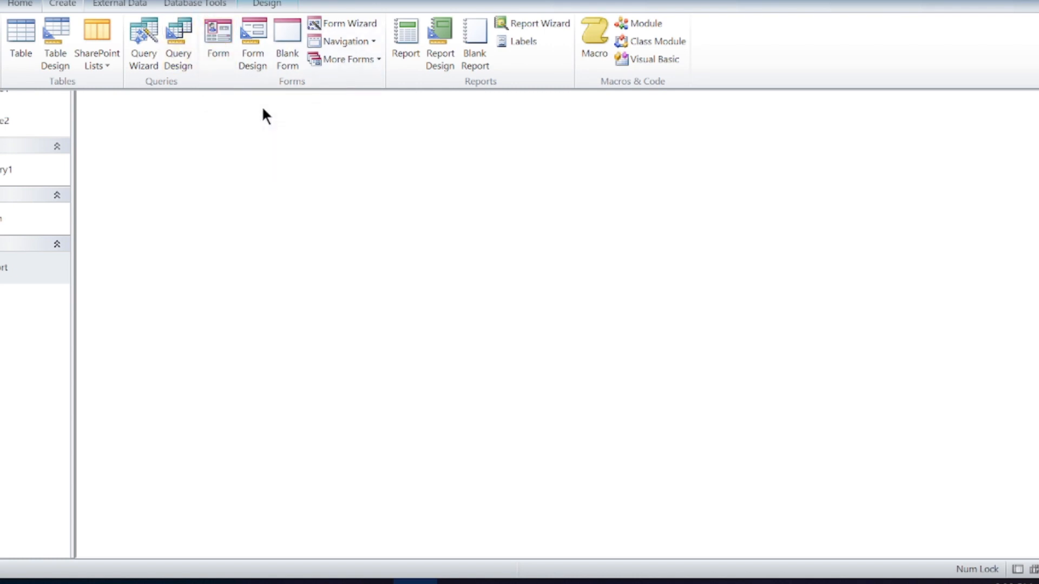
{"action": "left_click", "coordinate": [224, 62]}
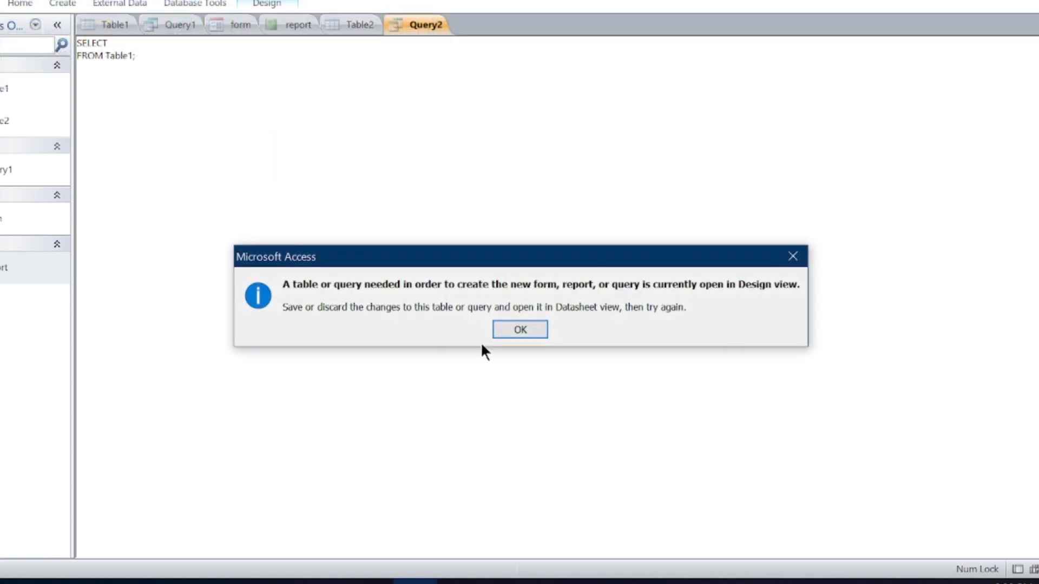
{"action": "left_click", "coordinate": [505, 326]}
- Try to create an automatic report based on the open Query2 and dismiss the message
{"action": "left_click", "coordinate": [81, 2]}
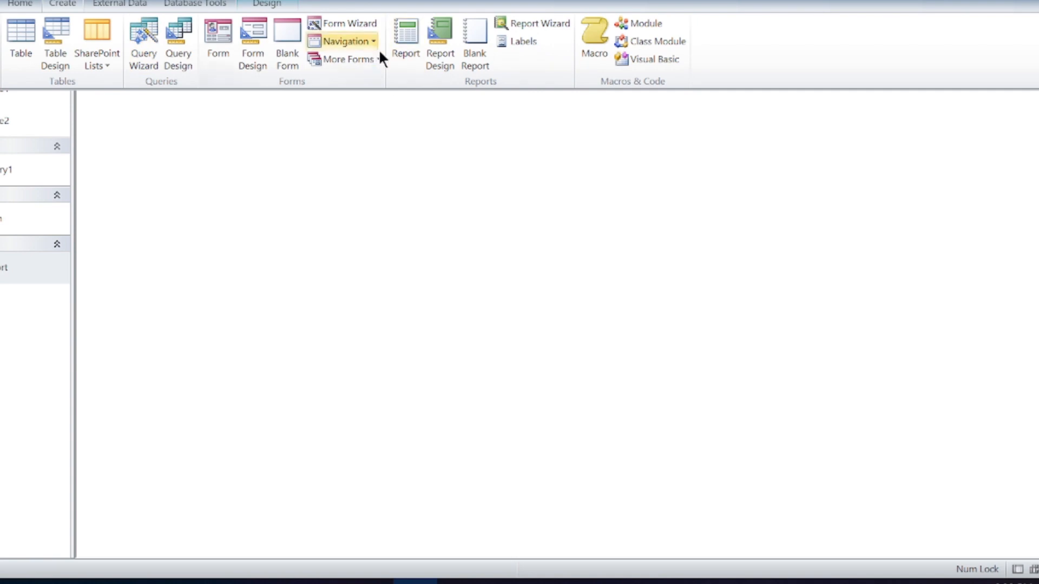
{"action": "left_click", "coordinate": [406, 44]}
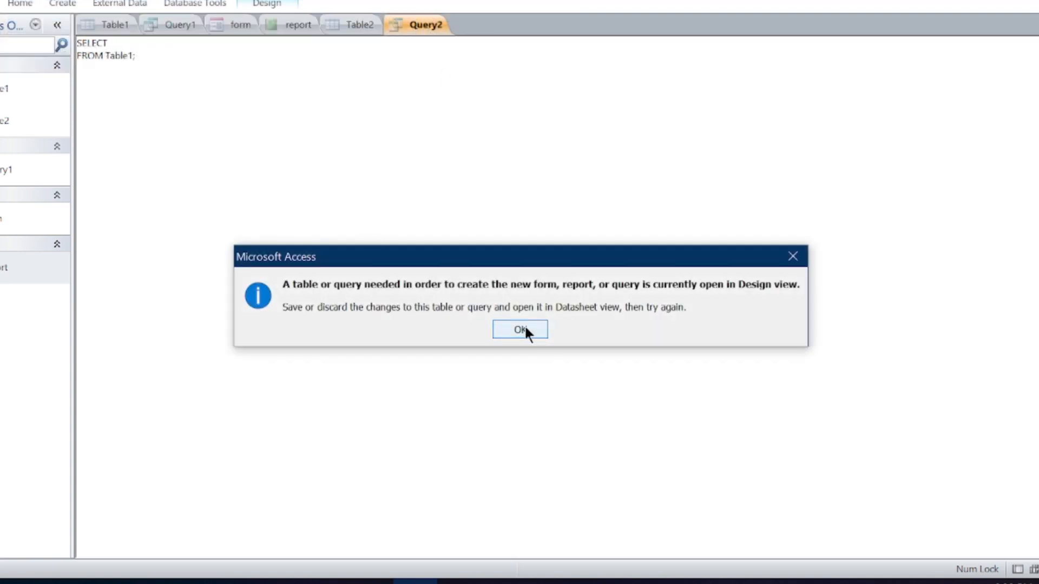
{"action": "left_click", "coordinate": [525, 326]}
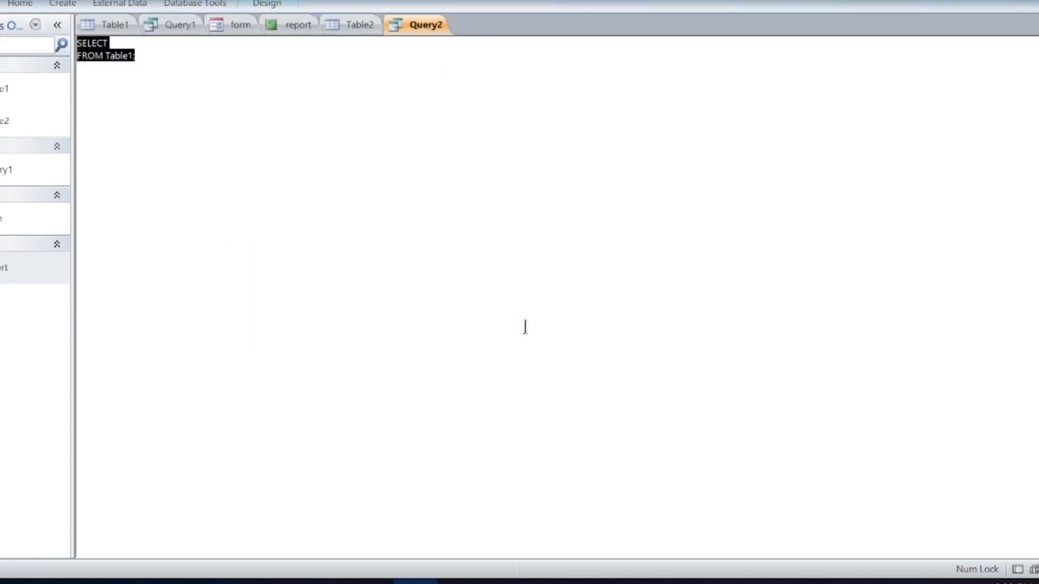
{"action": "left_click", "coordinate": [13, 4]}
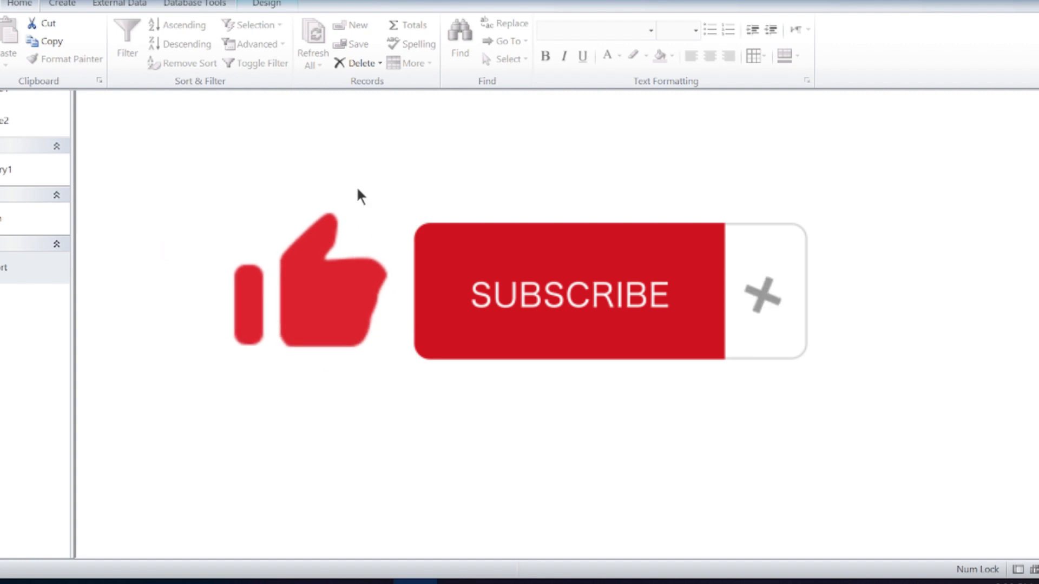